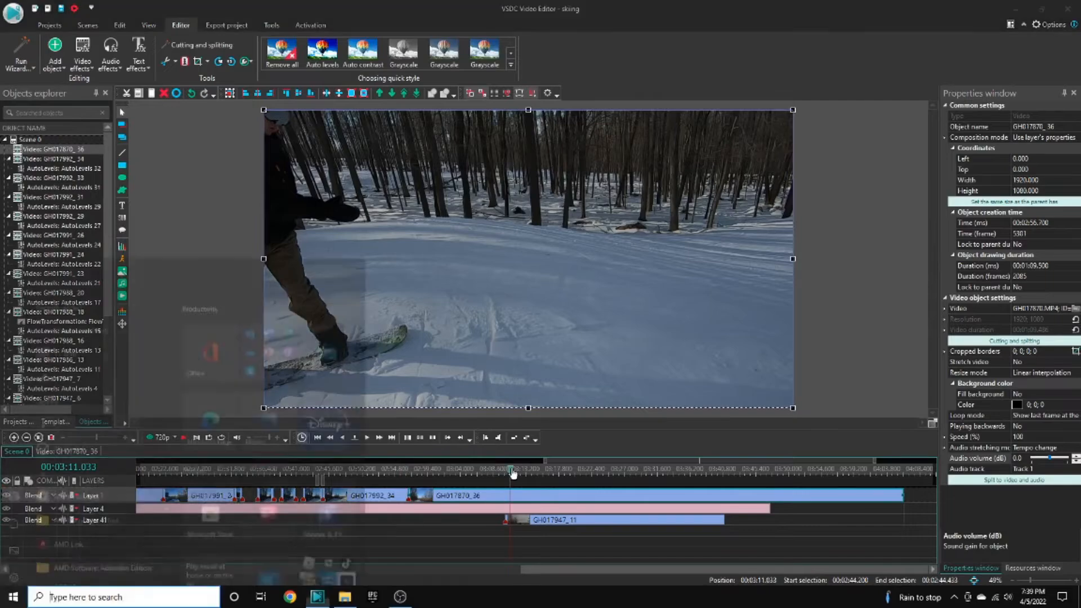
key("super")
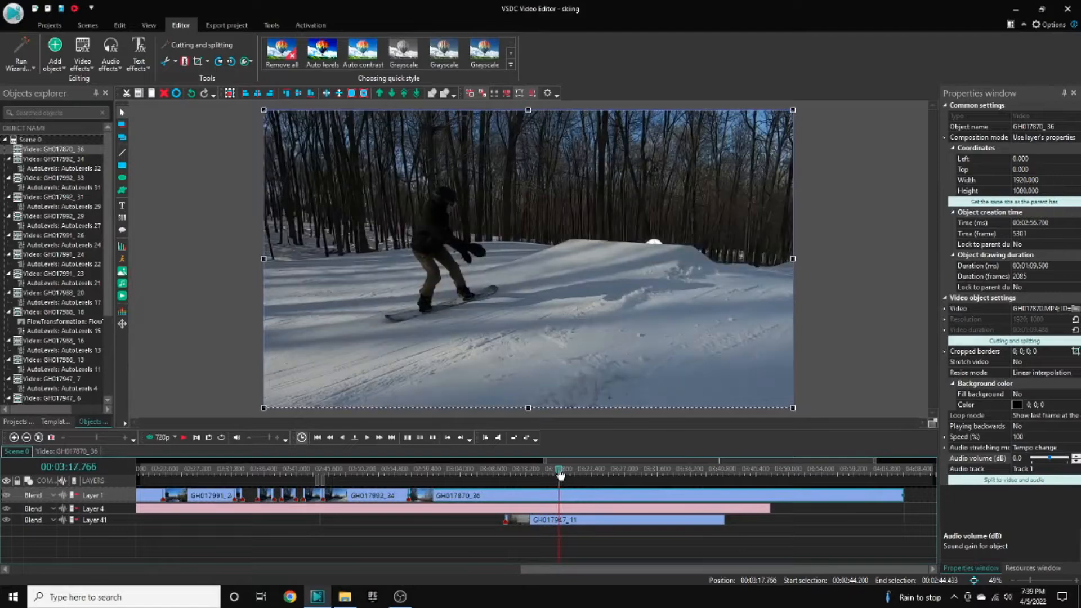
- Trim the end of the long GH017870 clip on Layer 1 so it finishes much earlier
left_click(564, 500)
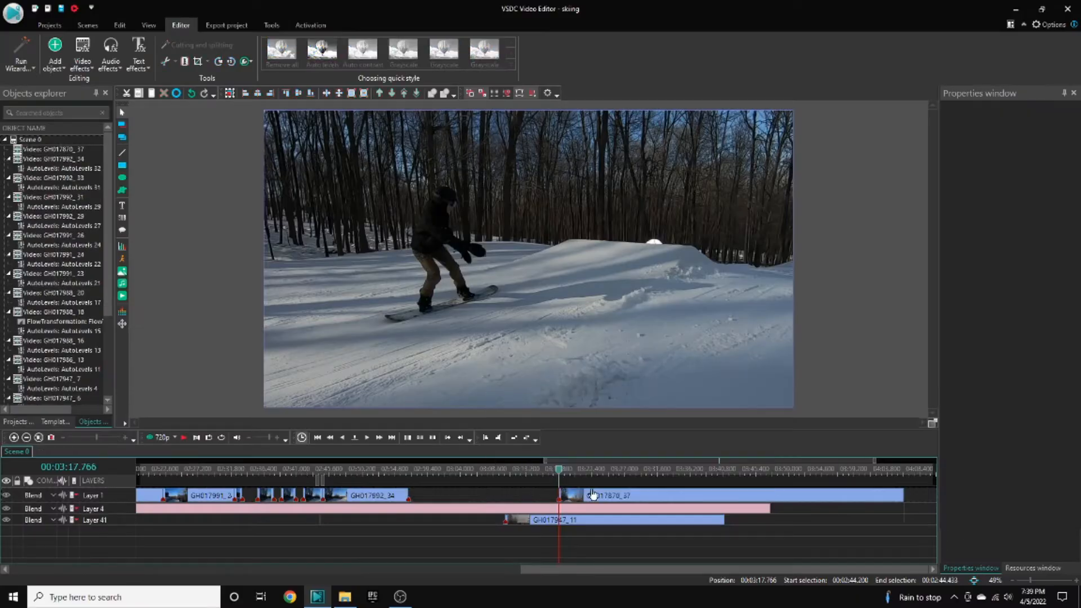
left_click_drag(593, 494, 402, 483)
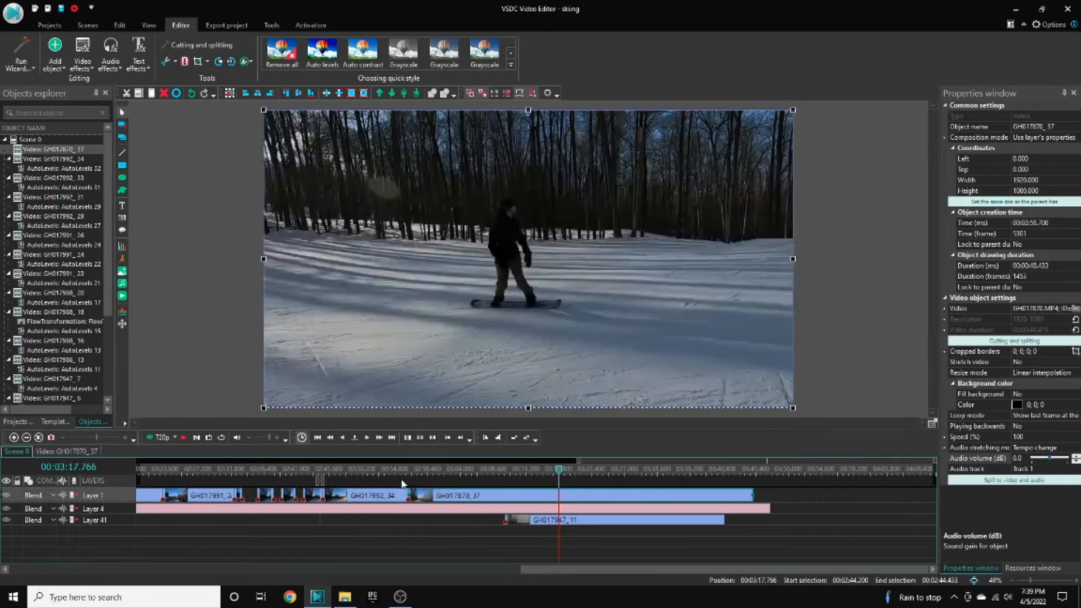
- Move the GH017947_11 clip from Layer 41 onto Layer 1, placing it after the gap following GH017870_37
left_click(410, 470)
key("space")
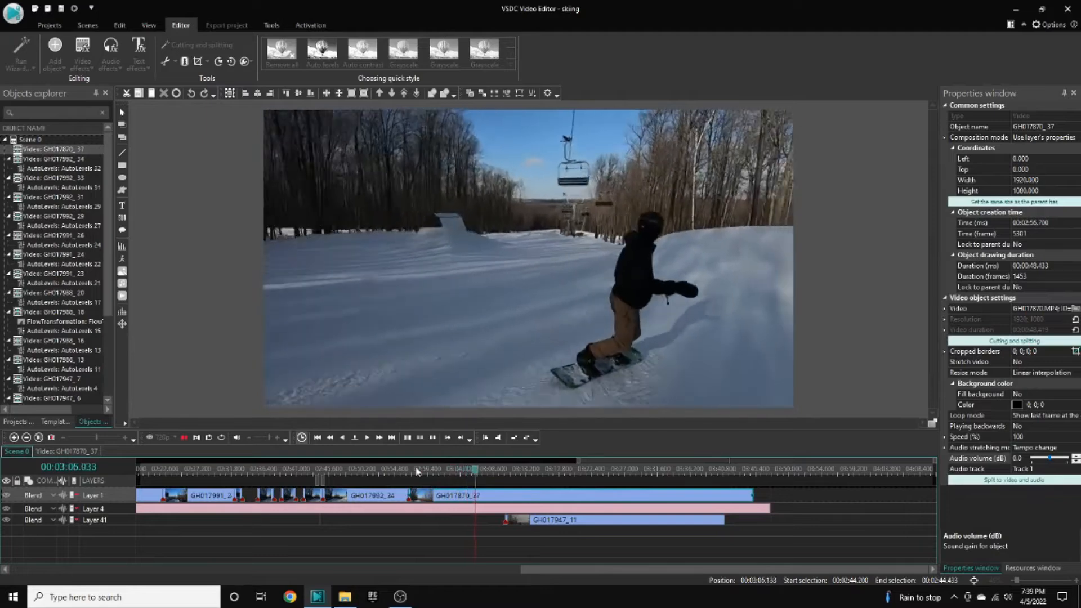
key("space")
left_click_drag(534, 521, 836, 507)
key("space")
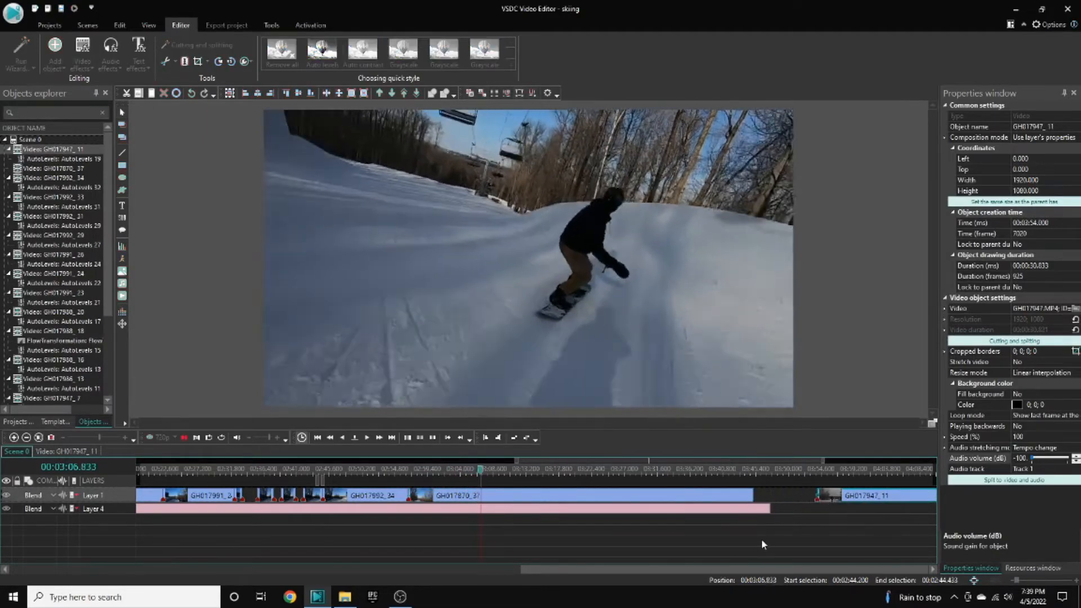
- Select the GH017870_37 clip in the preview and apply the Auto levels quick style
key("space")
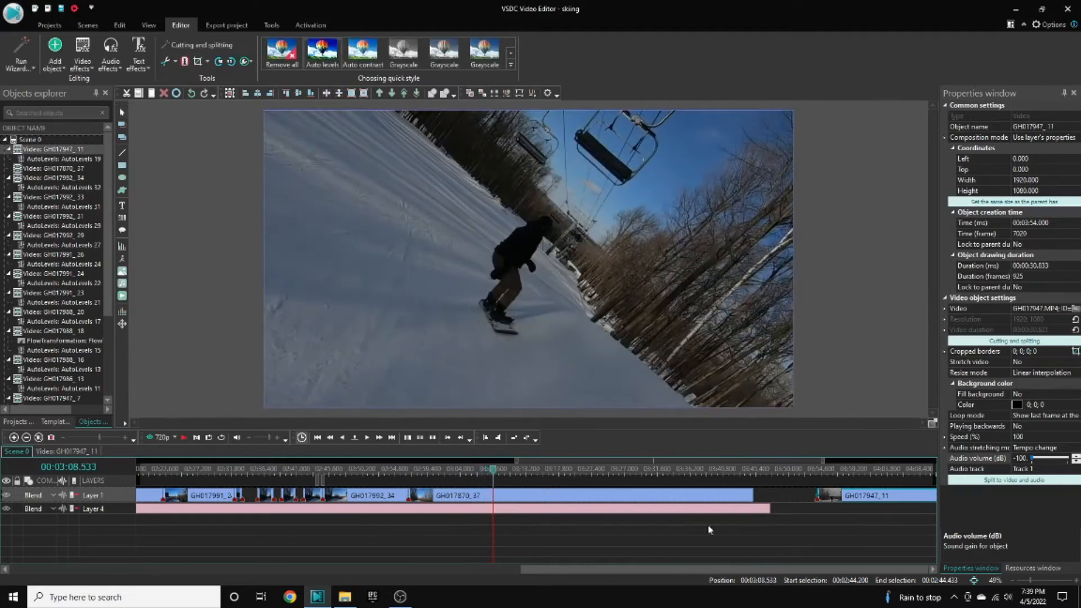
left_click(456, 193)
left_click(326, 48)
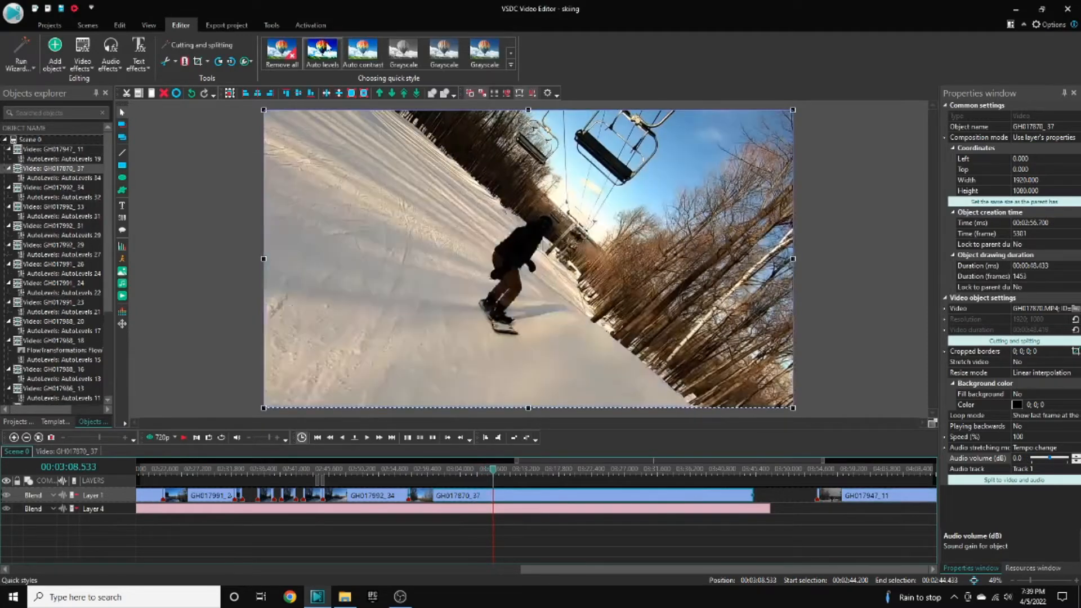
- Set the clip's audio volume to -100.0 dB and apply the Auto contrast quick style
left_click(1046, 459)
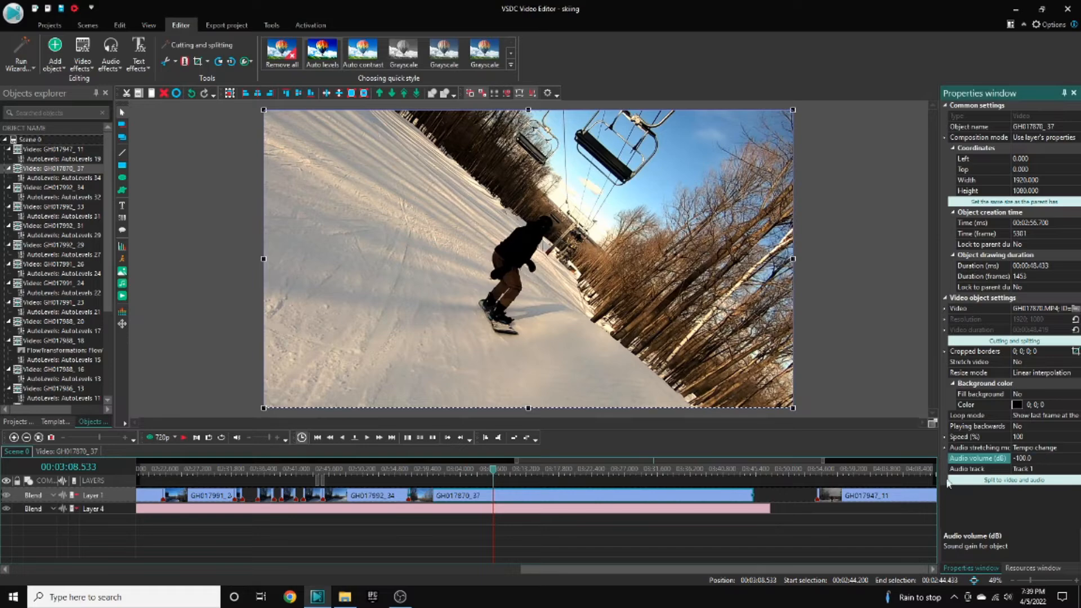
left_click(372, 48)
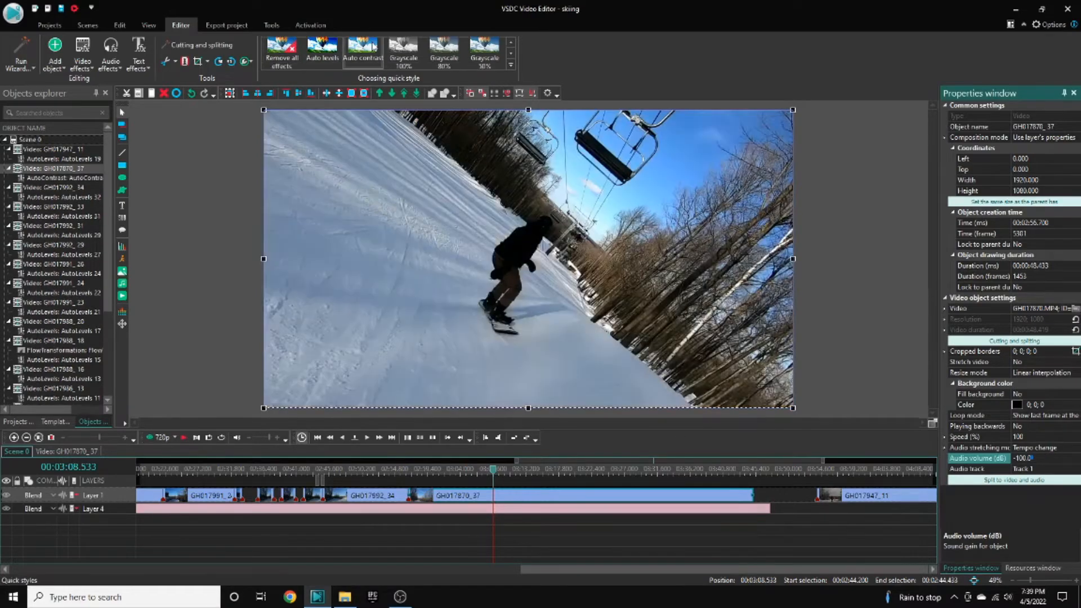
key("space")
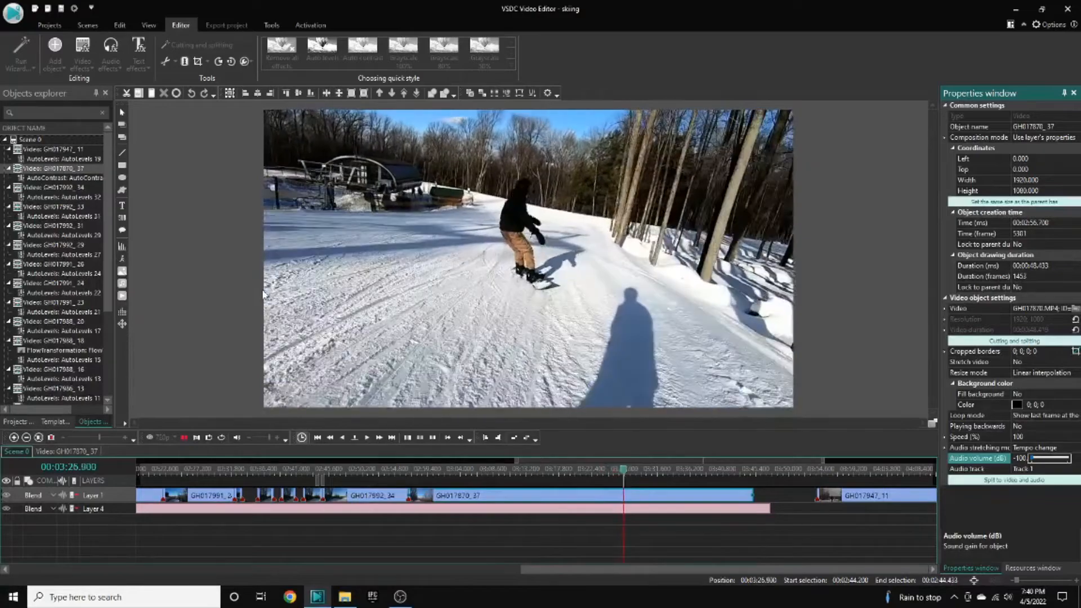
- Split the GH017870_37 clip at about 03:41.566 and delete the short trailing piece
key("space")
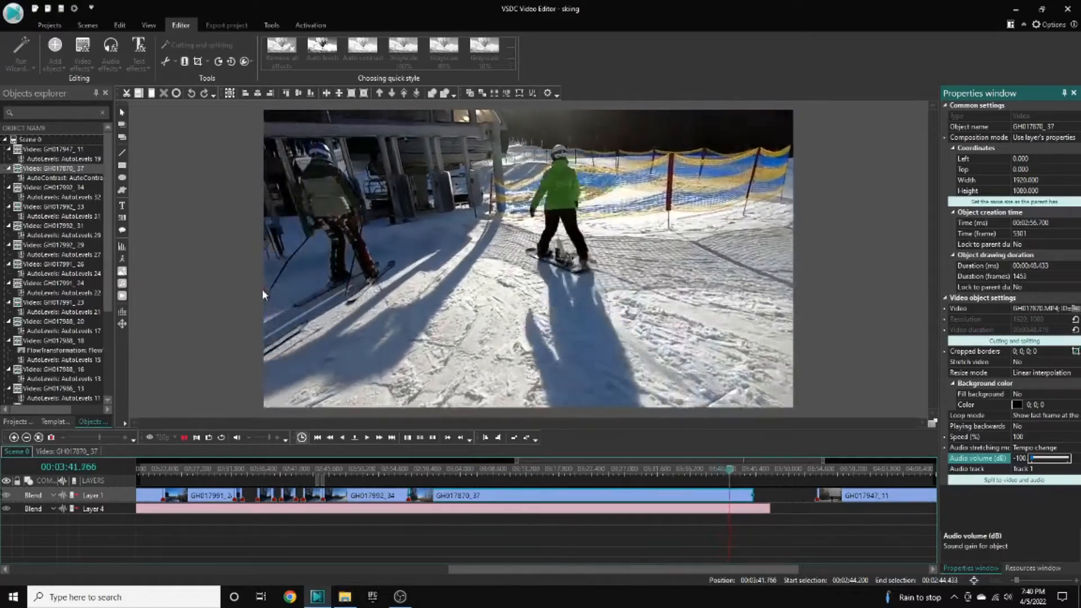
key("space")
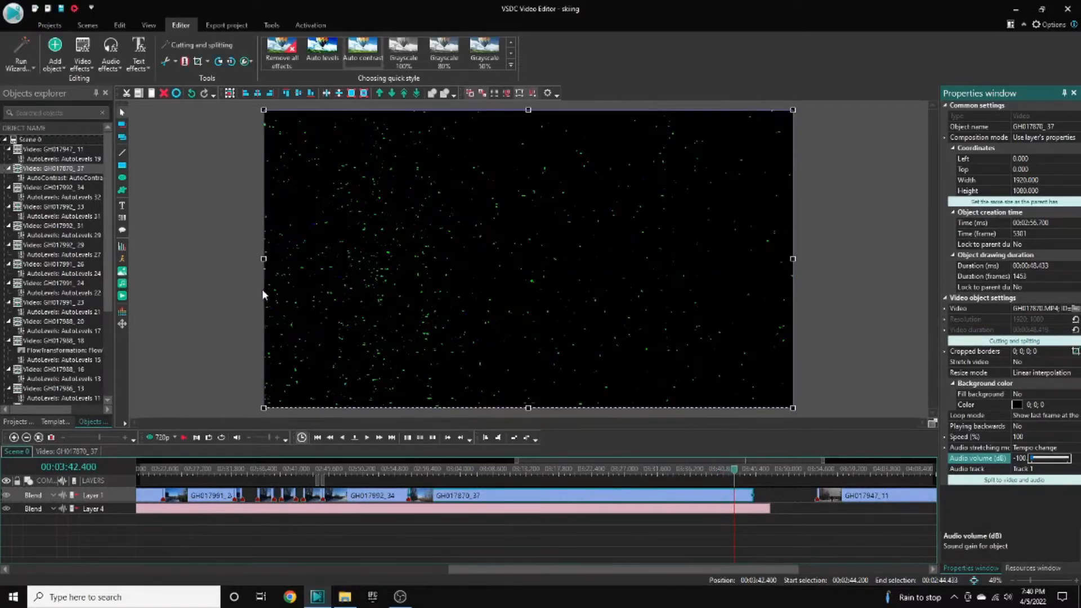
left_click(731, 471)
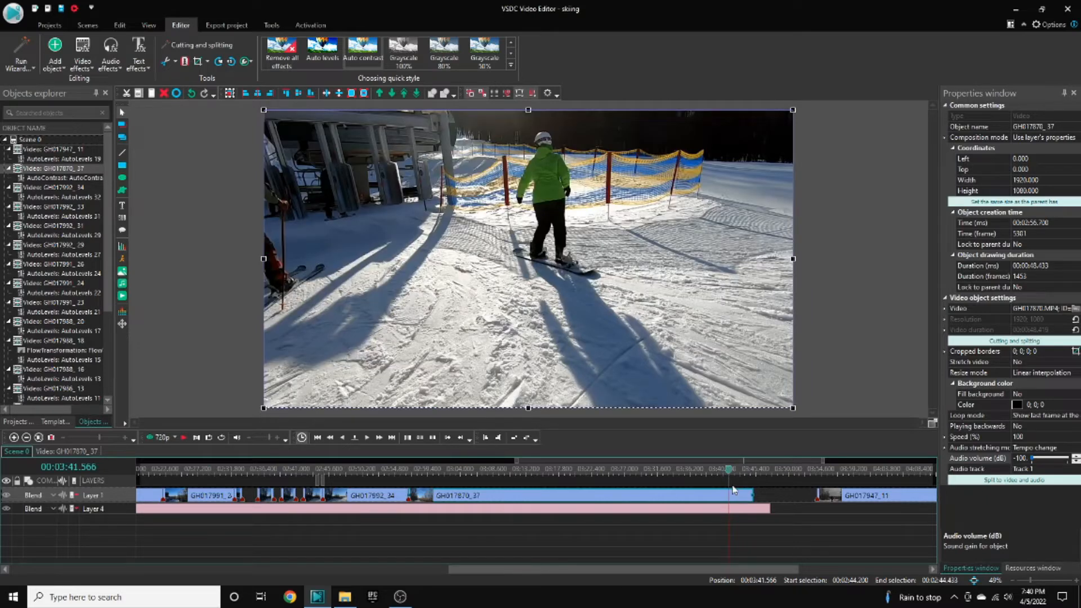
key("ctrl+k")
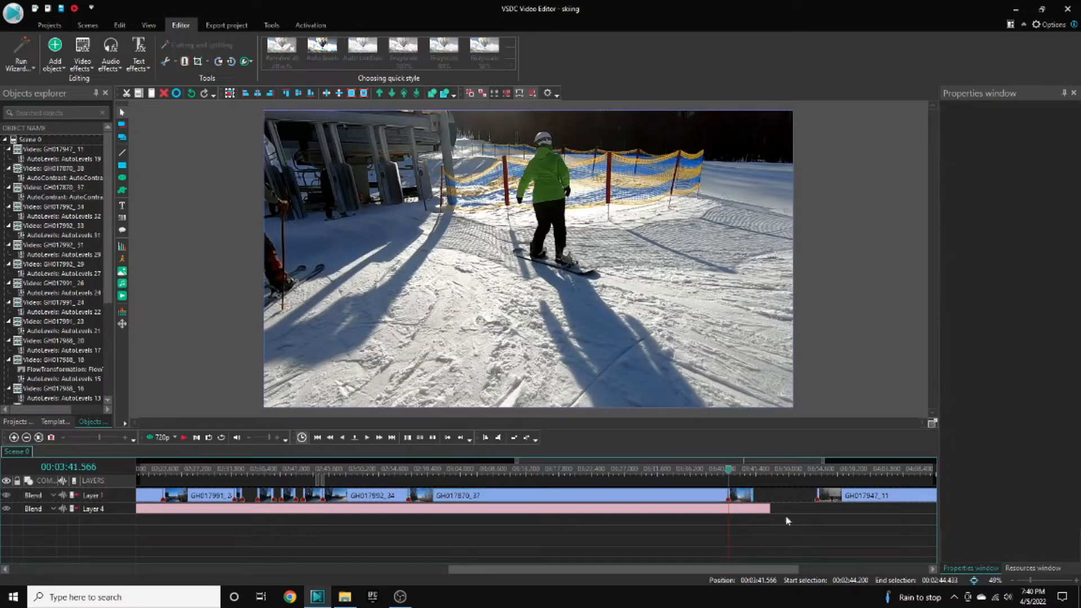
key("Delete")
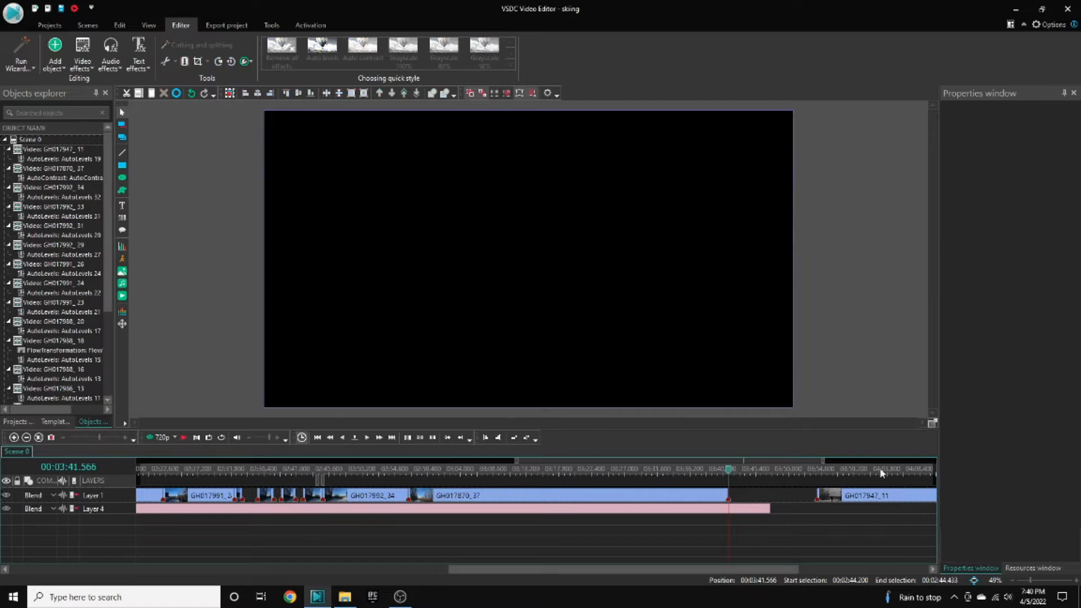
- Shift the GH017947_11 clip slightly earlier on Layer 1 to close the gap
left_click_drag(866, 499, 831, 475)
left_click(806, 469)
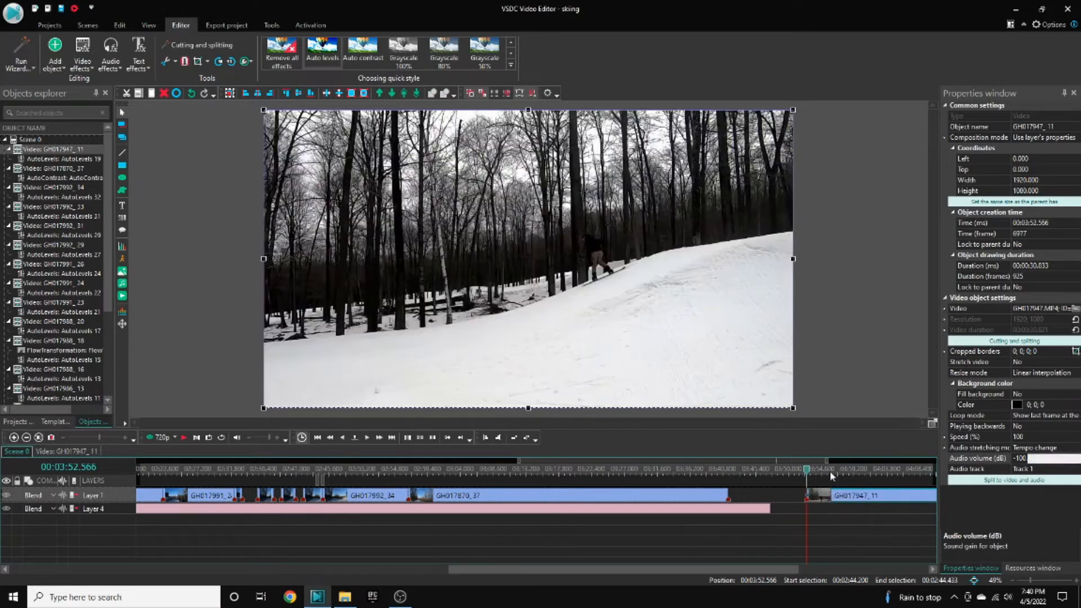
left_click(831, 475)
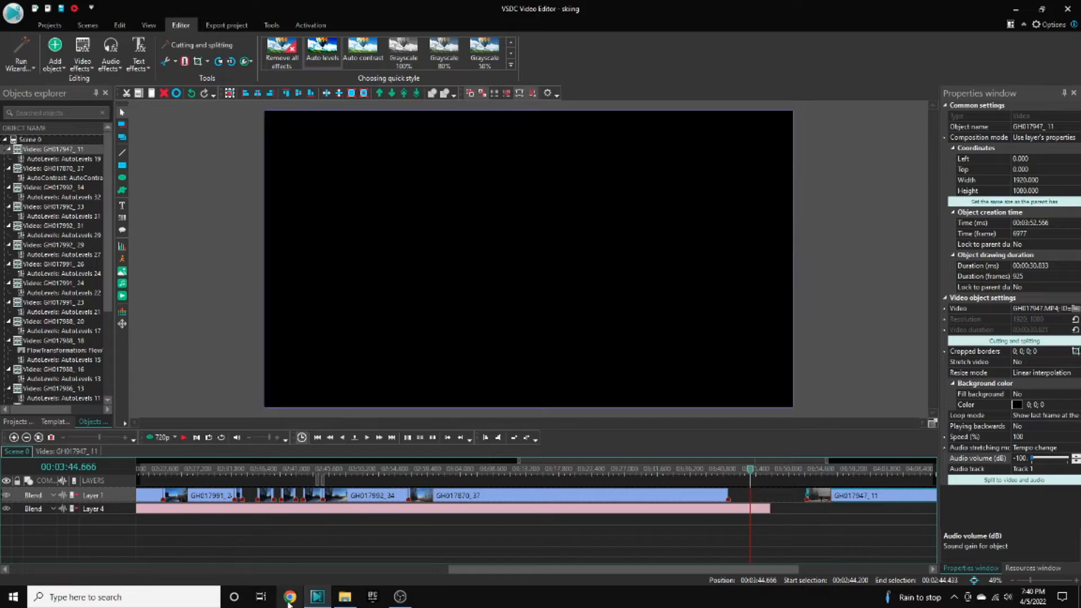
- Add the out trow.mp4 video from the Videos folder to the timeline on a new layer starting around 03:36
left_click(346, 595)
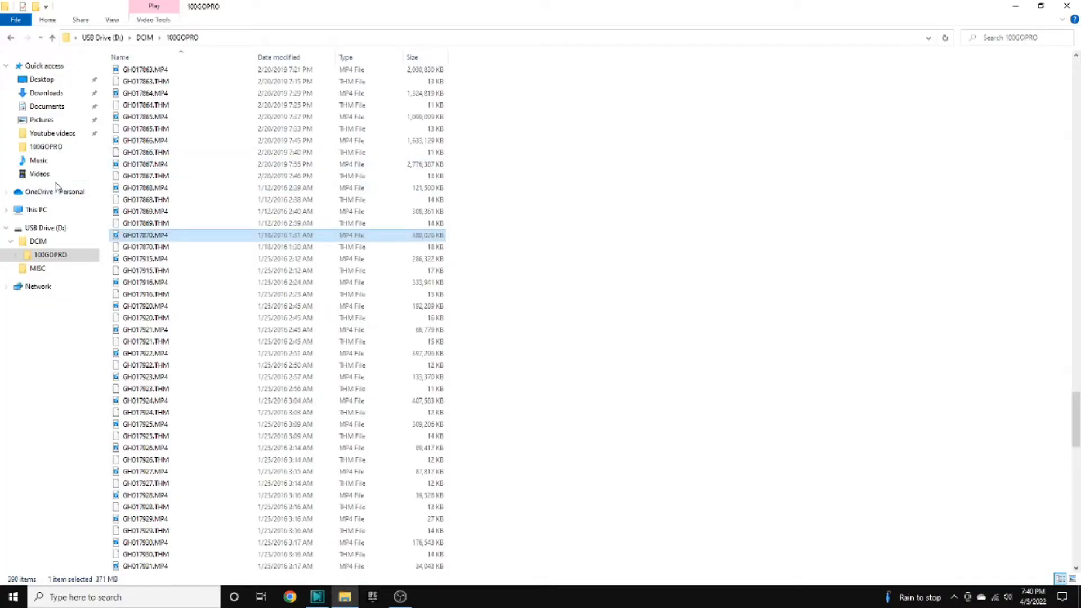
left_click(33, 175)
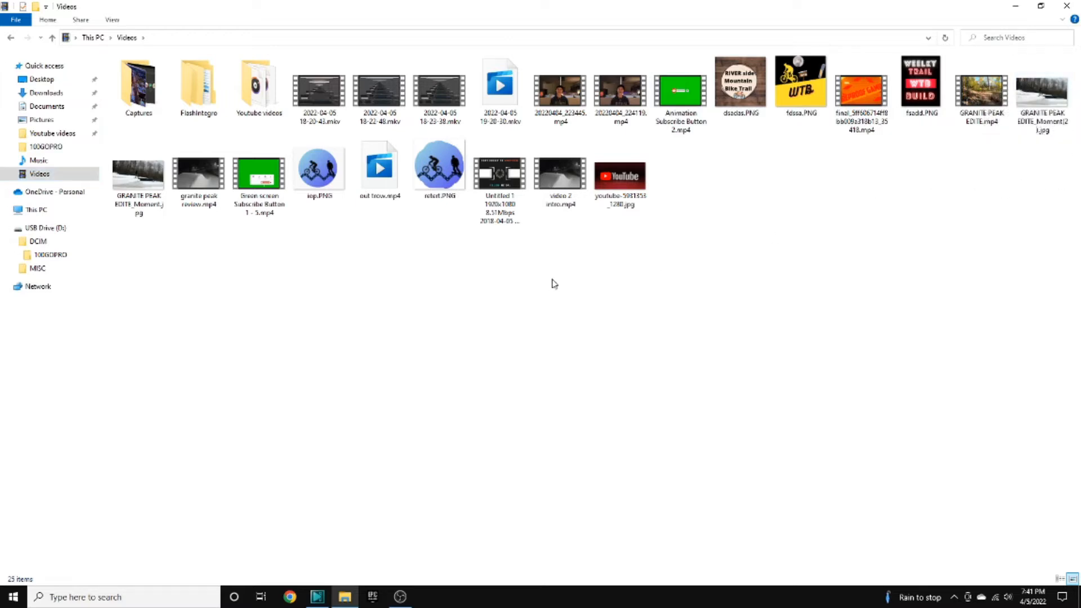
left_click_drag(379, 171, 364, 532)
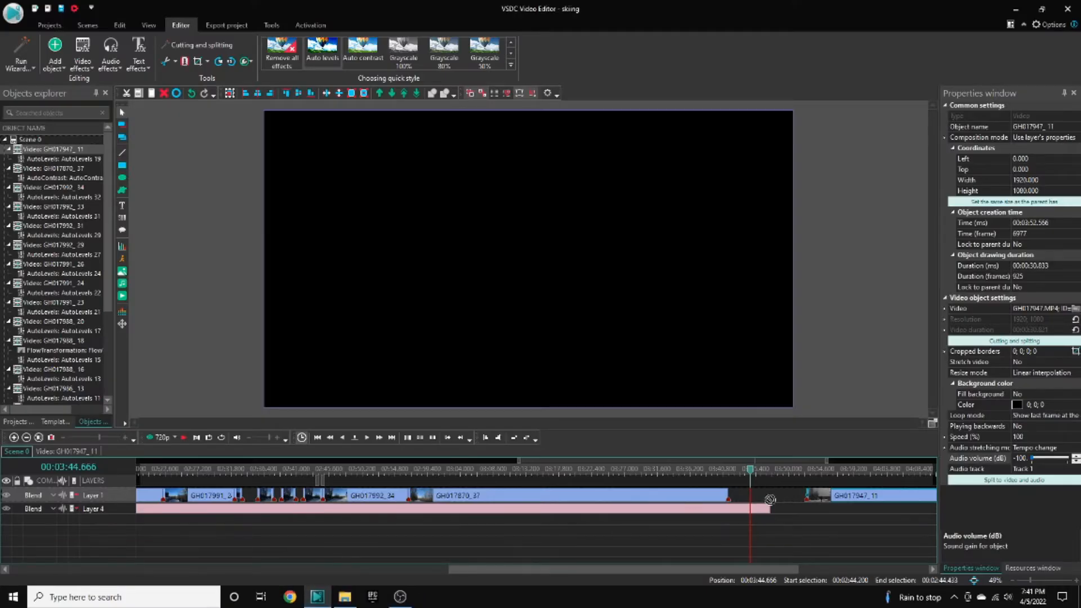
mouse_move(733, 525)
left_mouse_down()
mouse_move(722, 521)
mouse_move(730, 510)
mouse_move(724, 523)
left_mouse_up()
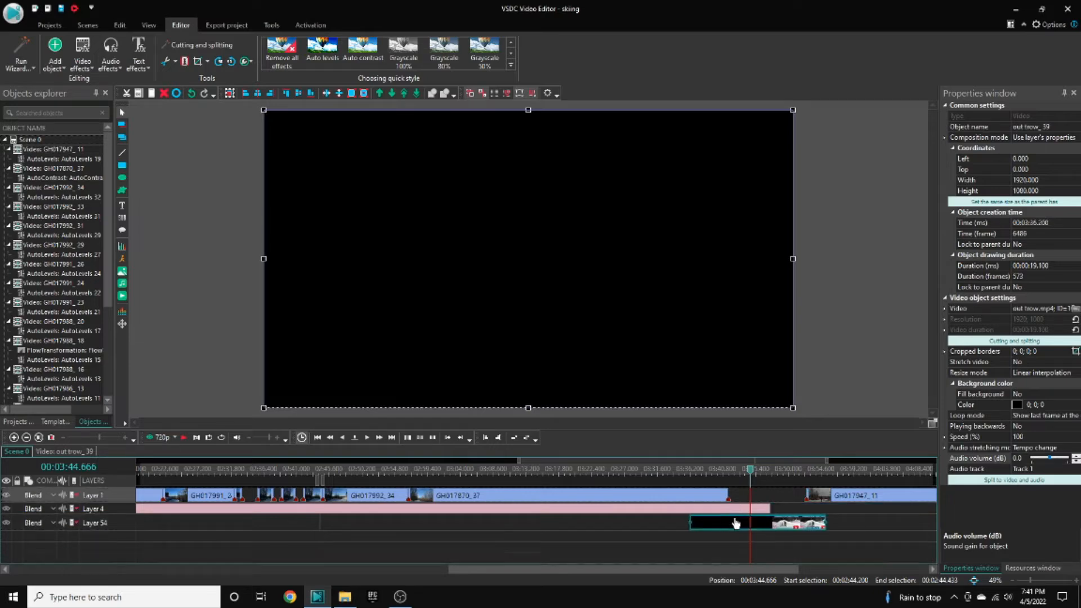
- Move the out trow clip later so it starts around 03:40.5
key("space")
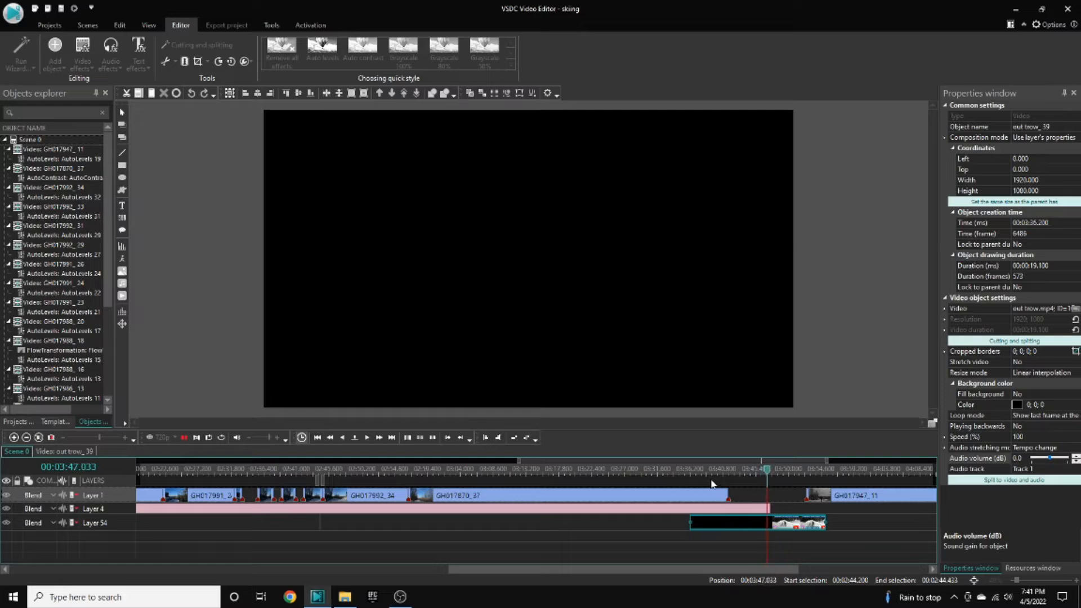
left_click(696, 510)
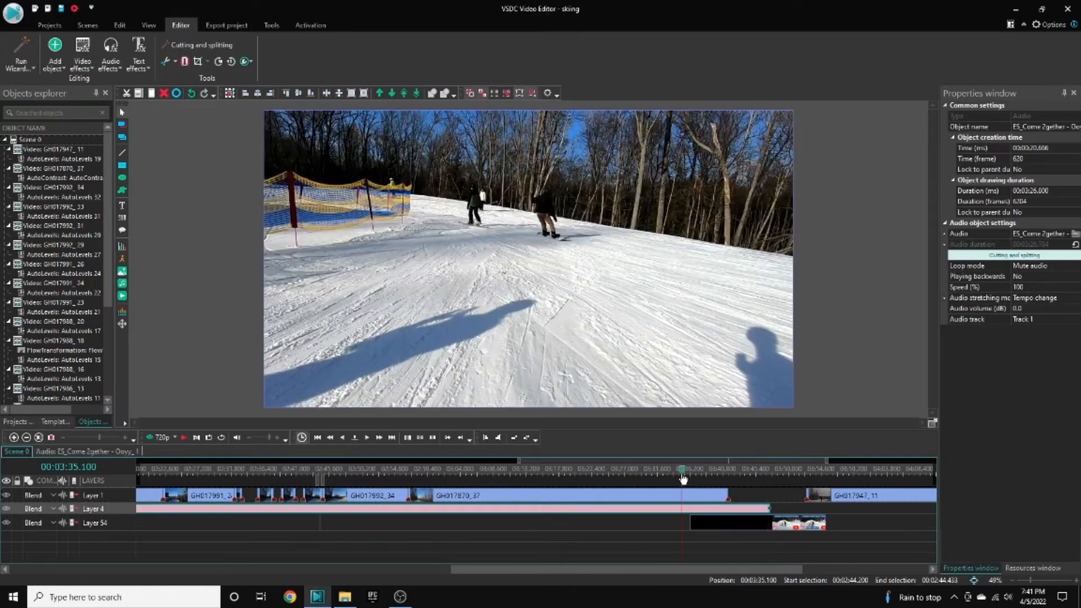
key("space")
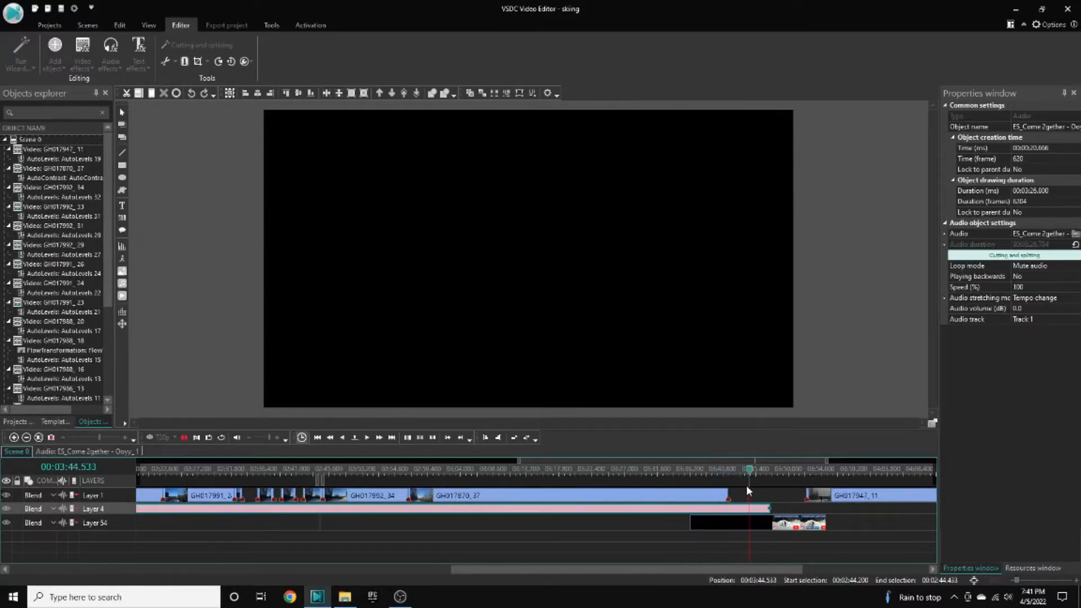
key("space")
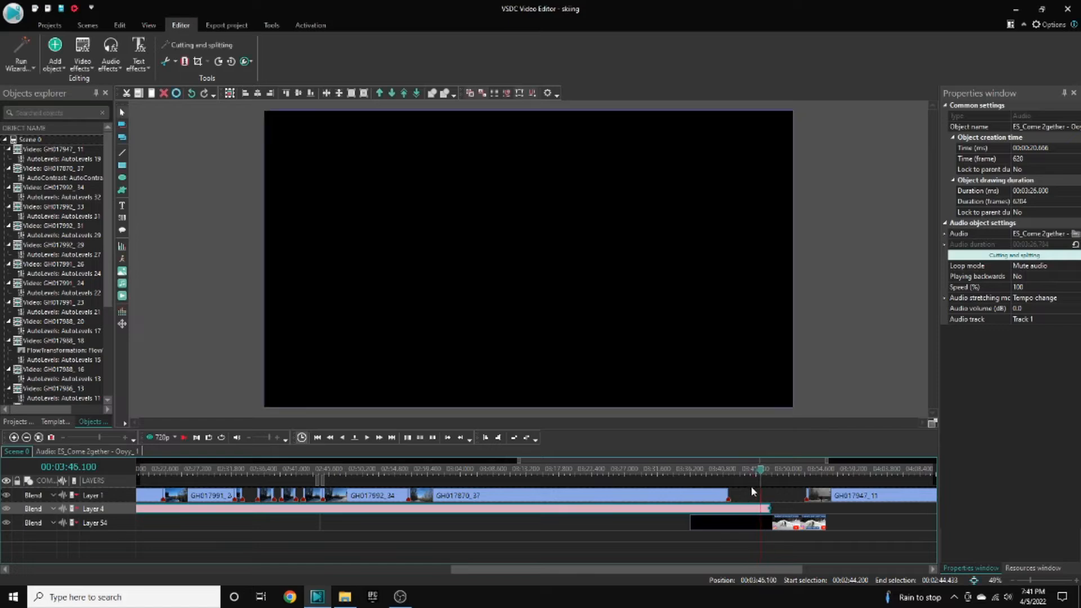
left_click_drag(768, 527, 791, 527)
- Split the GH017947_11 clip at about 04:03.3
left_click(739, 472)
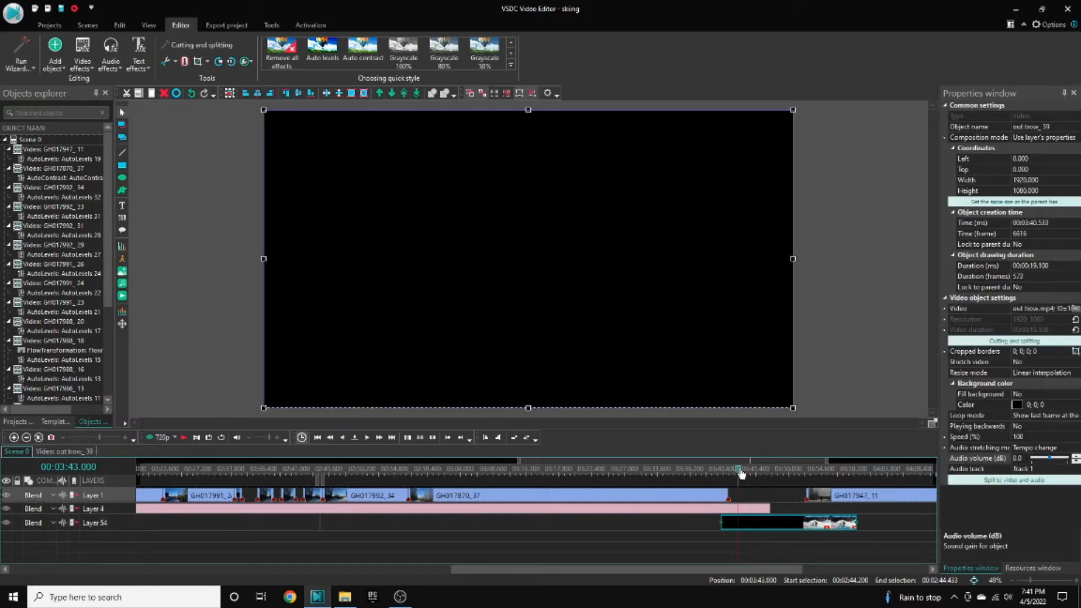
key("space")
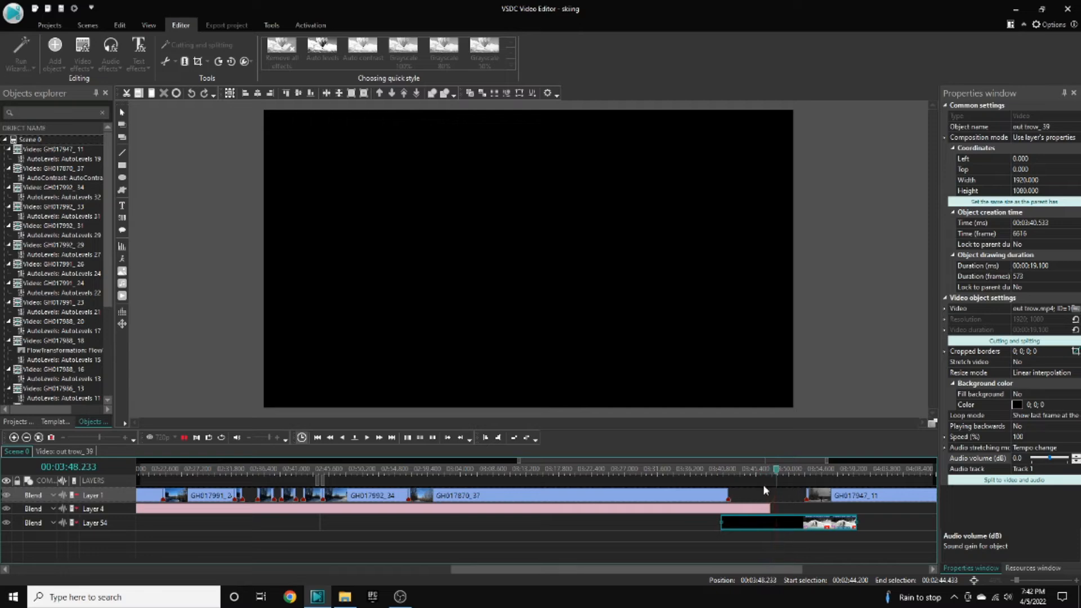
scroll(752, 536, "down", 2)
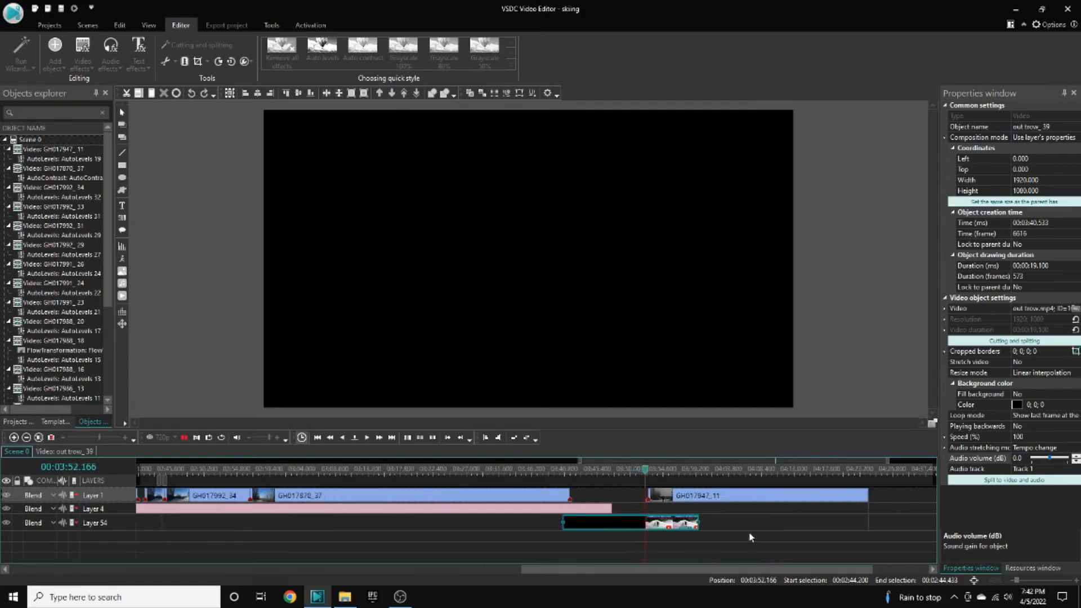
key("space")
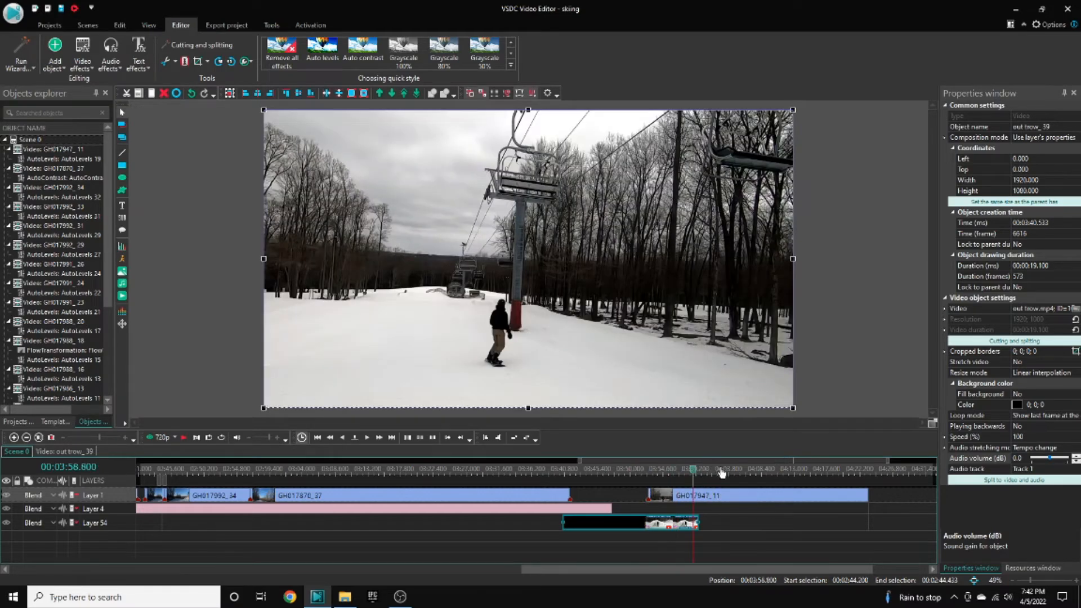
left_click(722, 472)
left_click(767, 471)
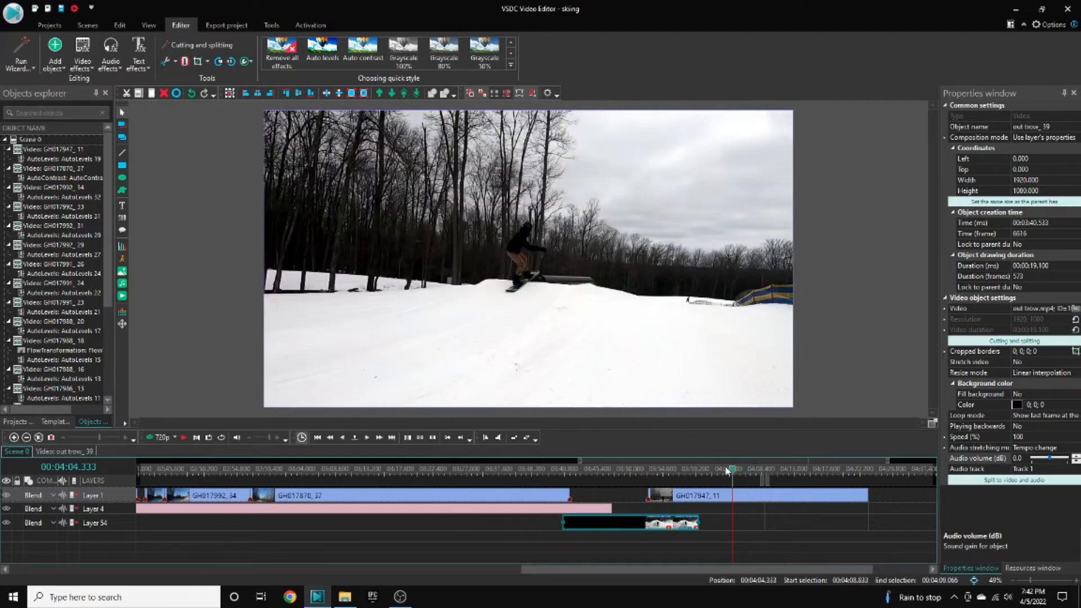
left_click(726, 471)
left_click(728, 495)
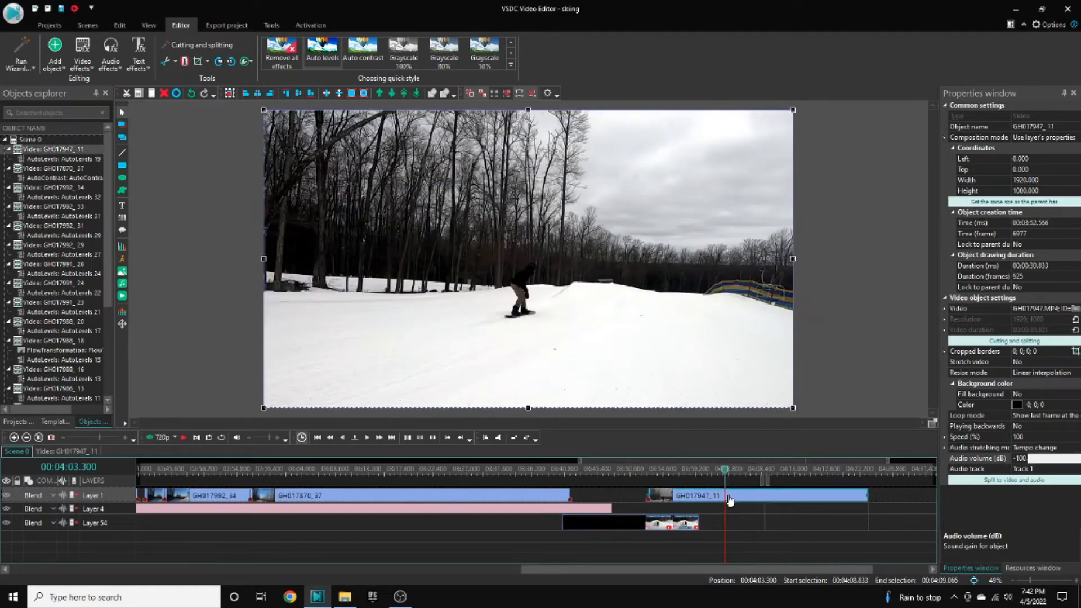
key("ctrl+k")
- Split the GH017947_40 clip again at about 04:20.5 and deselect it
key("space")
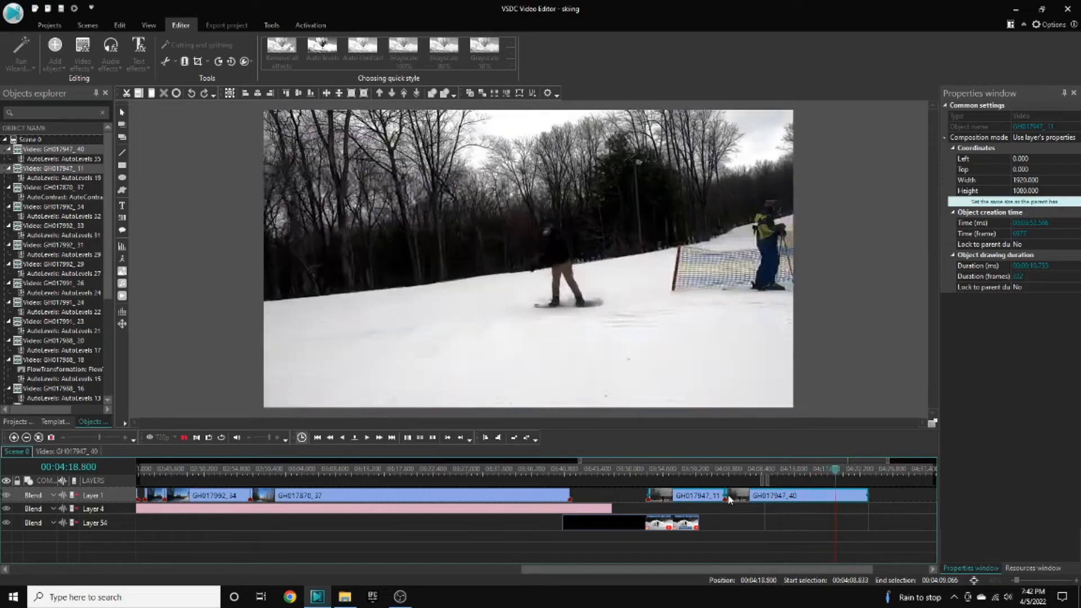
key("space")
key("space")
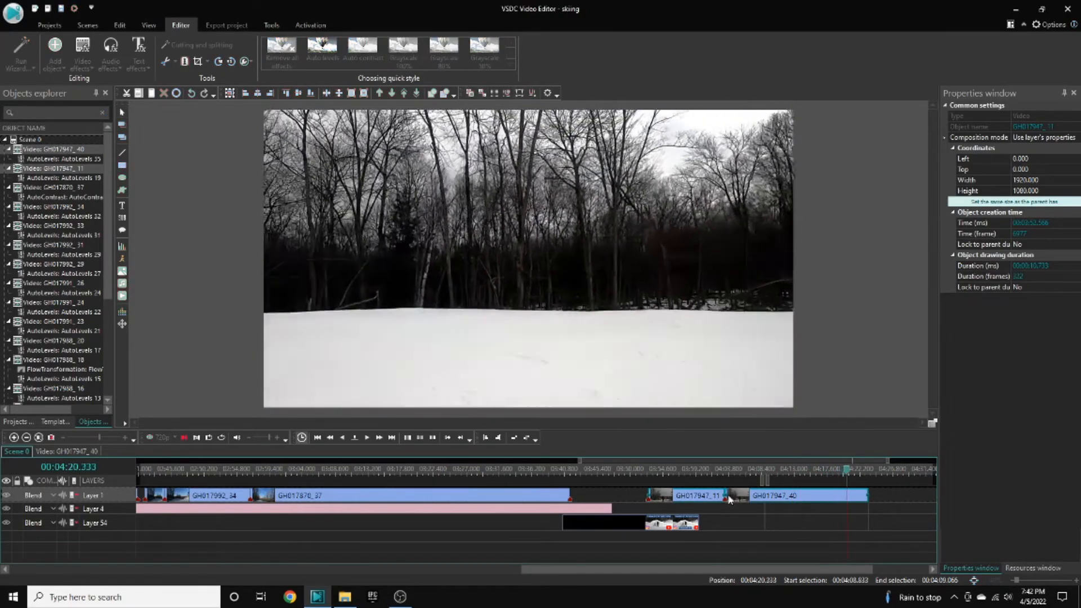
key("space")
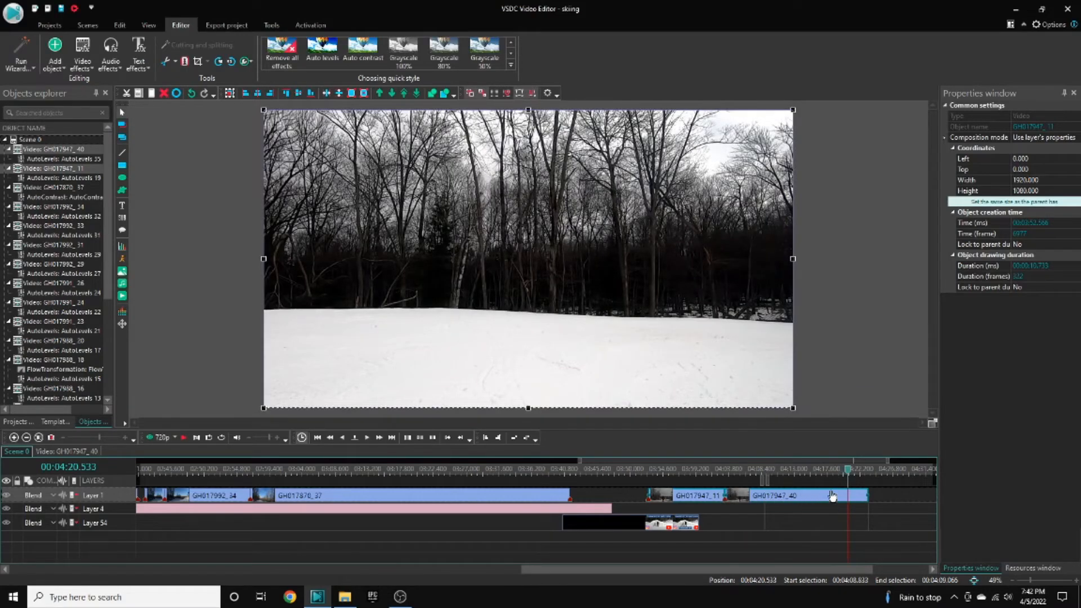
key("ctrl+k")
left_click(775, 539)
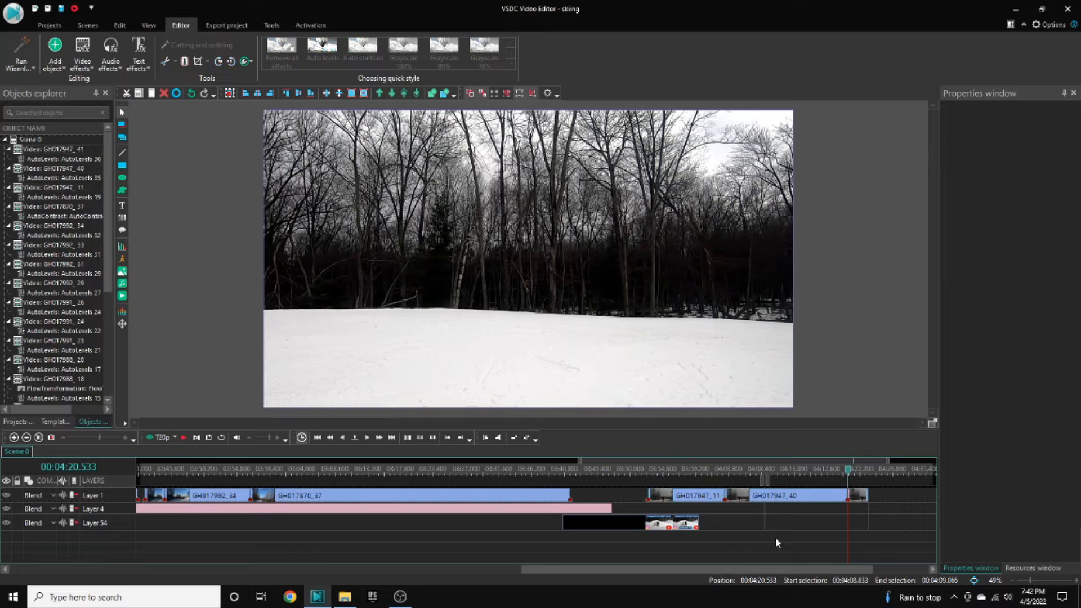
- Delete the GH017947_11 clip and the short leftover piece after the GH017947_40 clip
left_click(712, 497)
key("Delete")
left_click(865, 500)
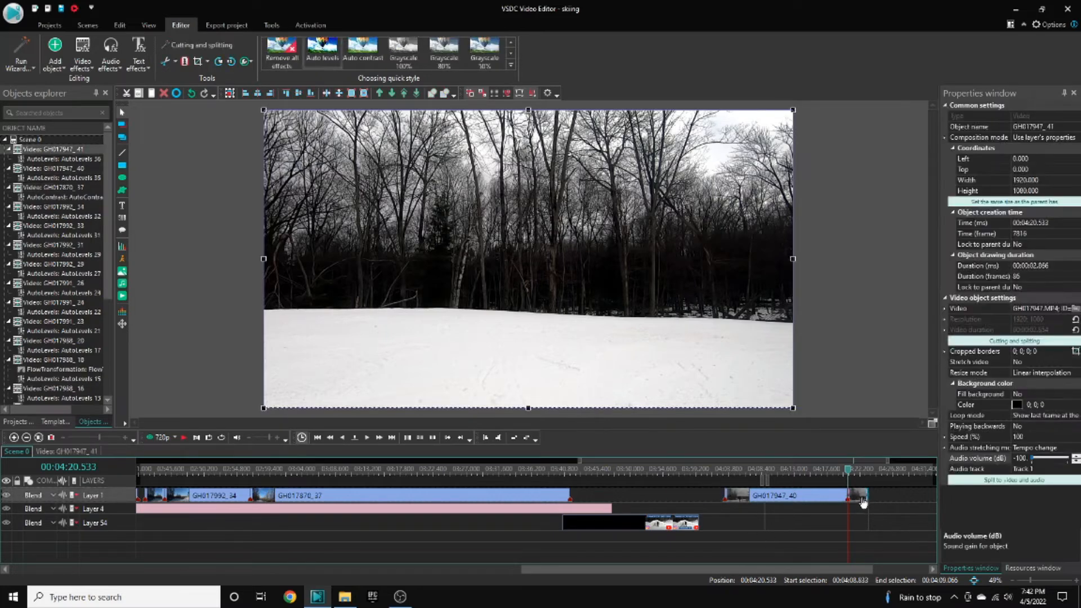
key("Delete")
- Move the GH017947_40 clip up against the end of GH017870_37 to close the gap, and play back the result
left_click_drag(804, 497, 678, 527)
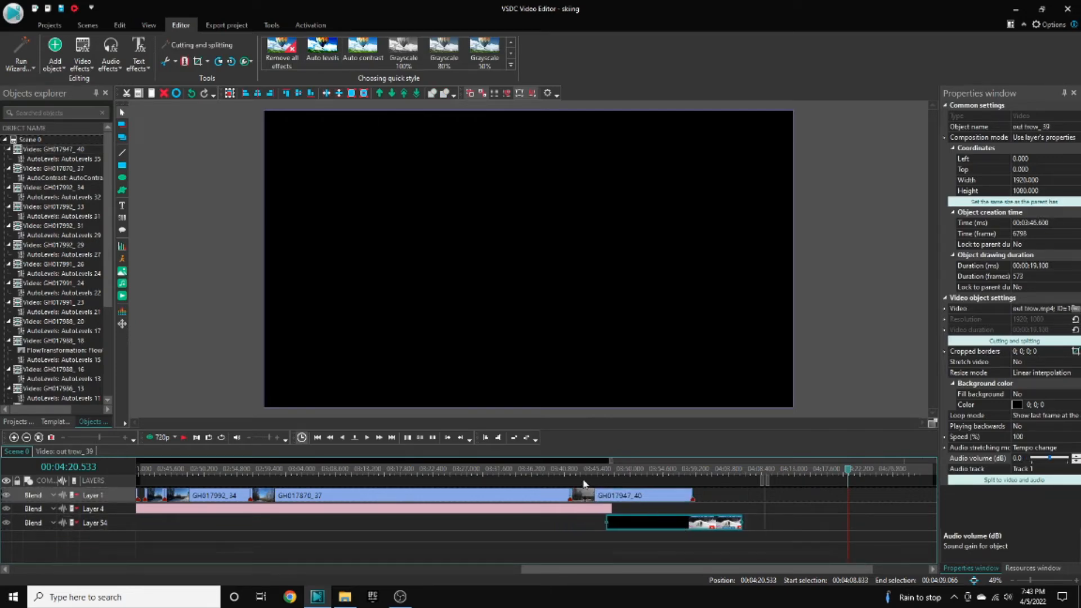
key("space")
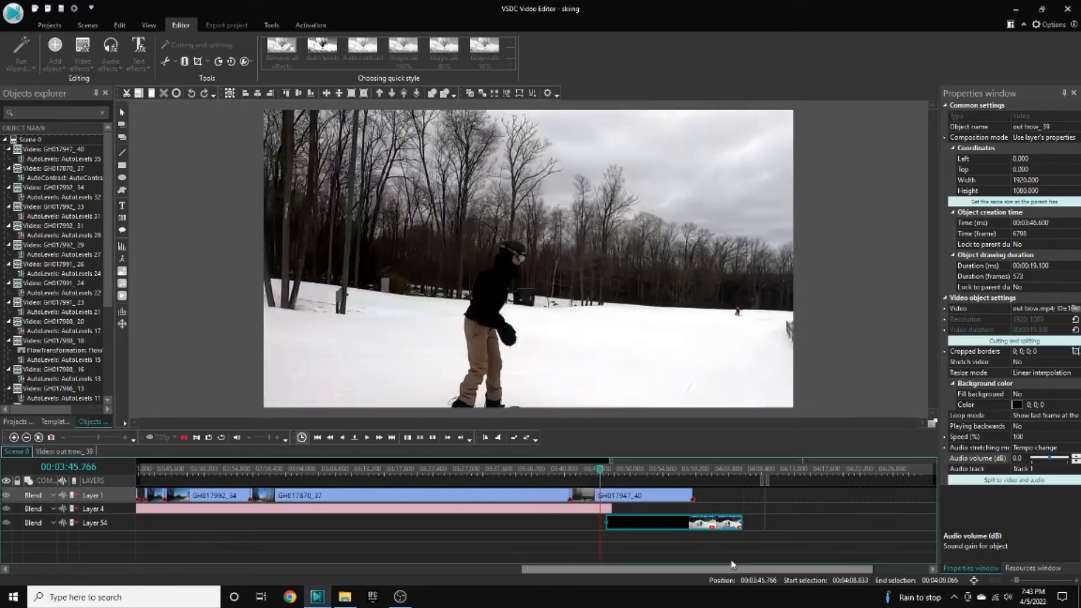
key("space")
key("space")
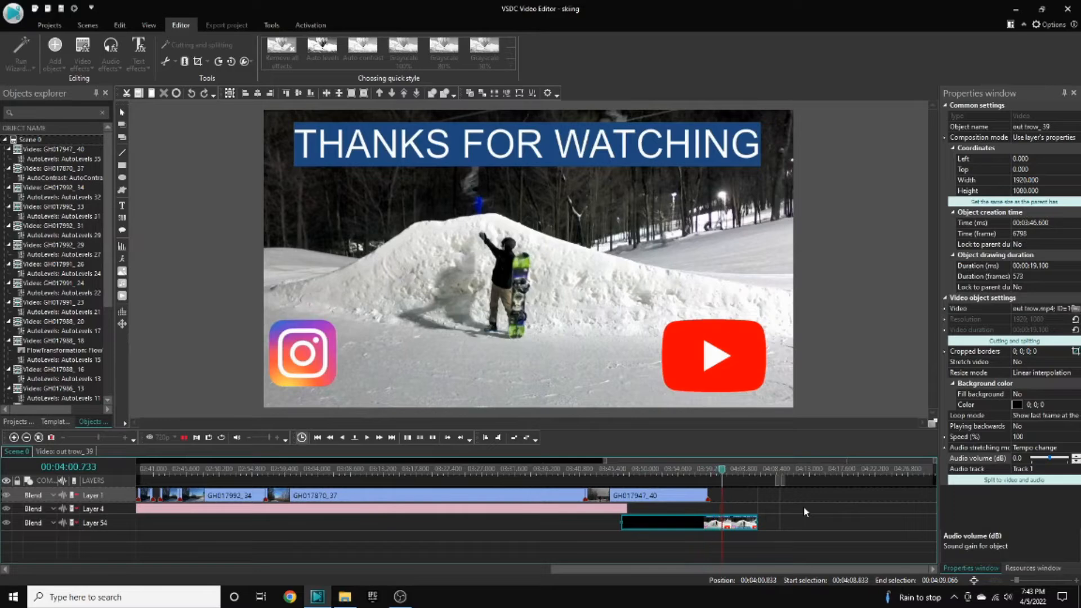
- Play back the transition from the GH017947_40 clip into the outro clip around 03:57
left_click(710, 470)
left_click(711, 523)
left_click(698, 472)
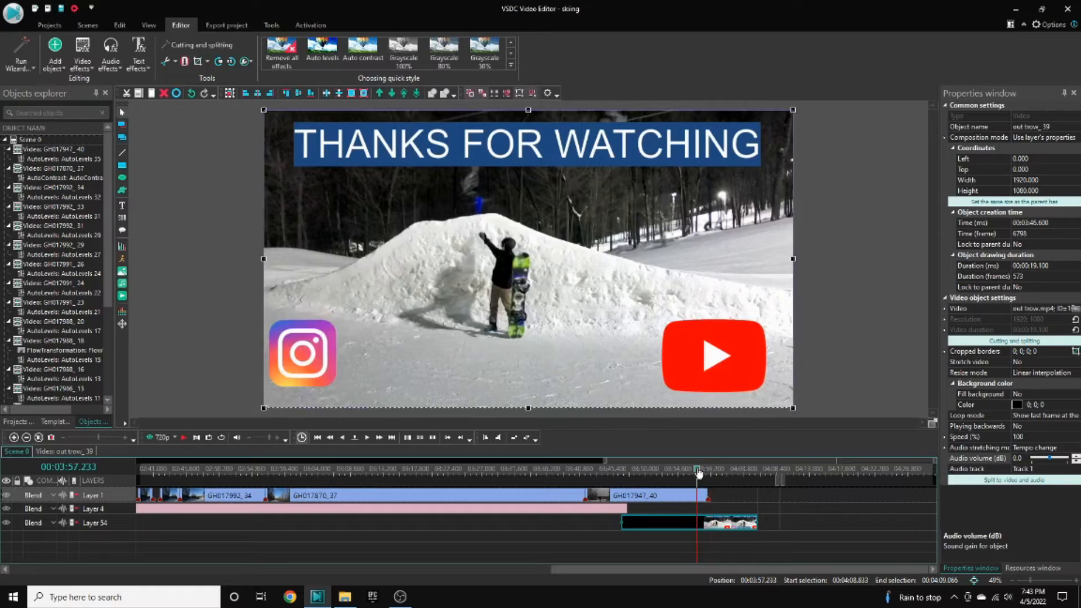
key("space")
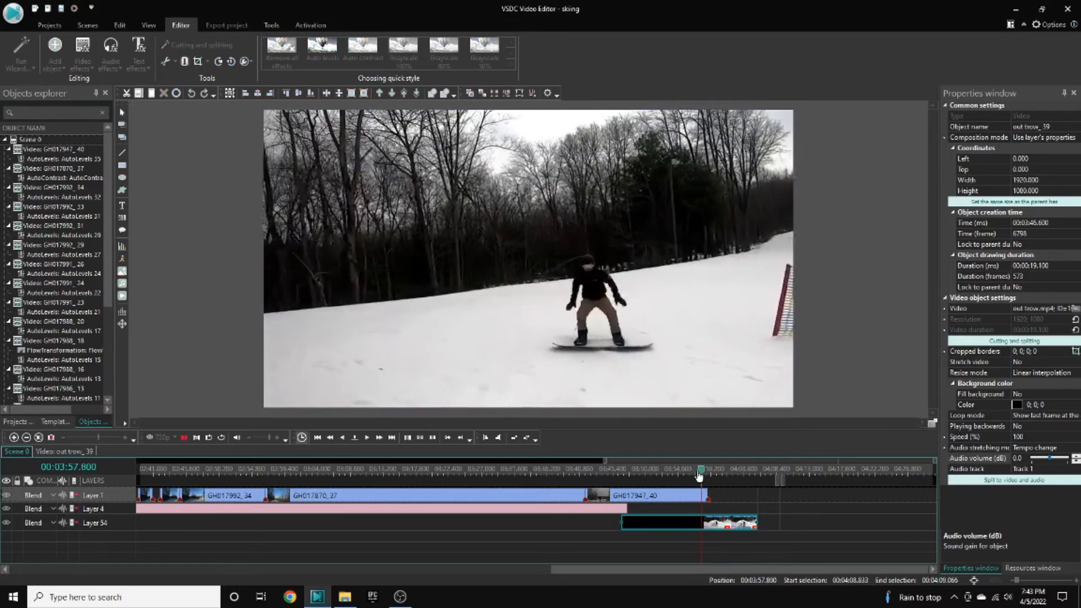
key("space")
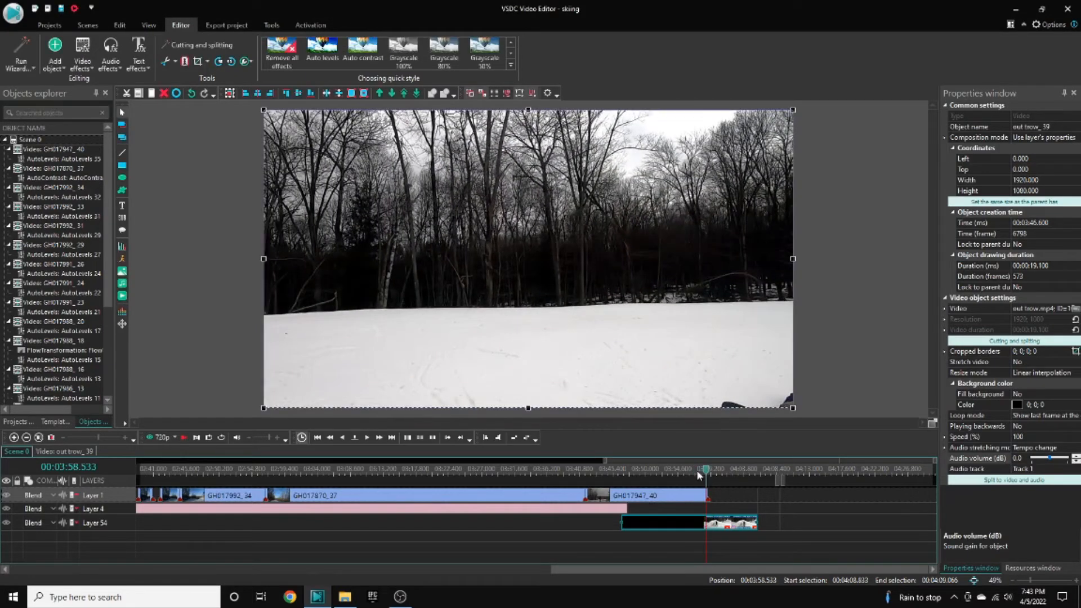
key("space")
key("space")
- Split the GH017947_40 clip at about 03:58.5 and delete the short piece after the split
left_click(706, 494)
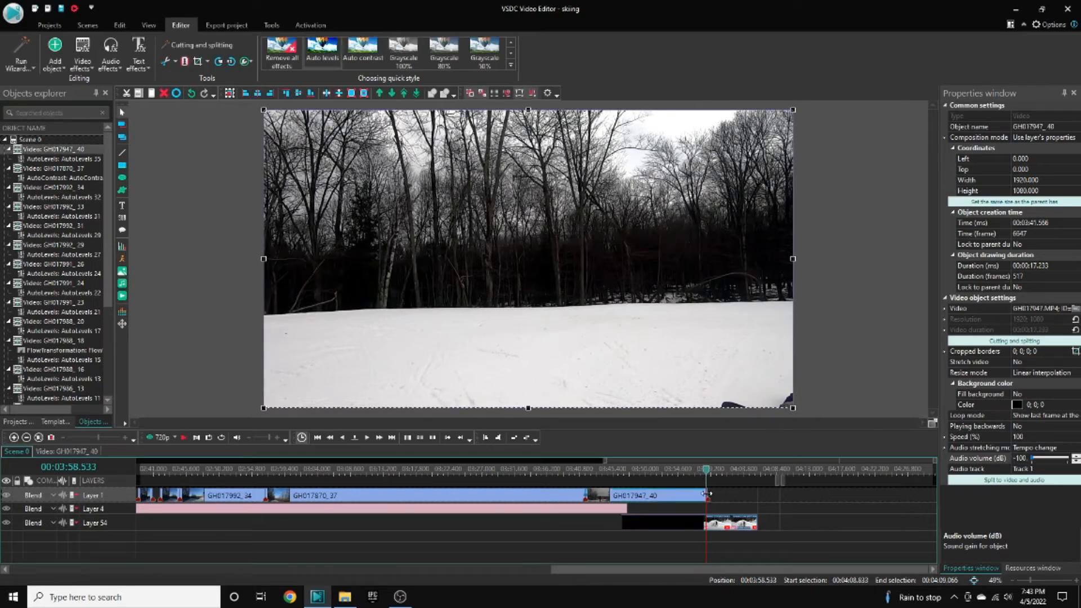
key("ctrl+k")
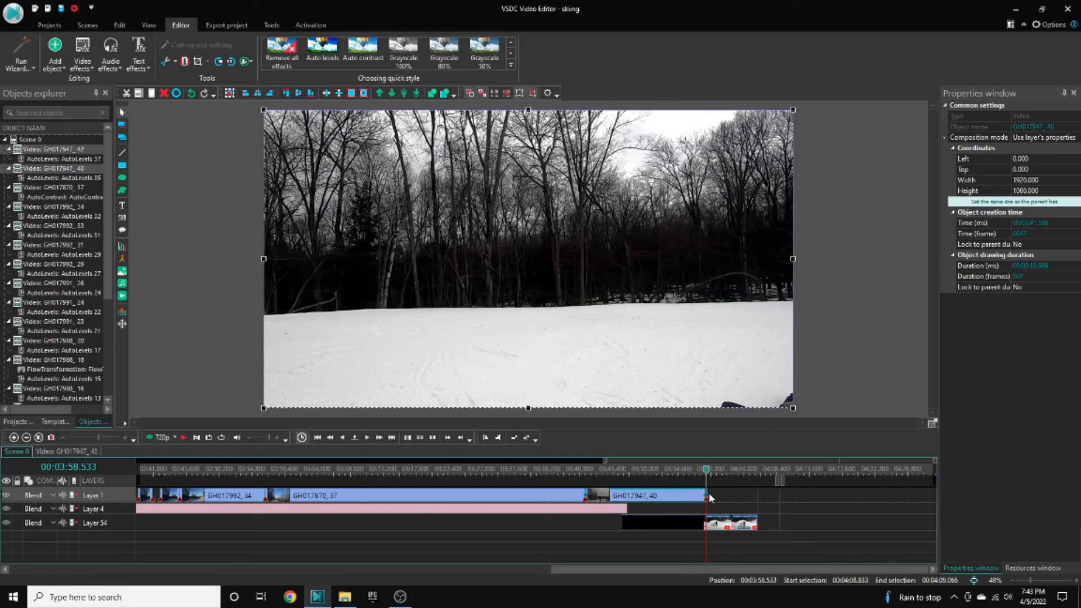
left_click(724, 501)
left_click(707, 493)
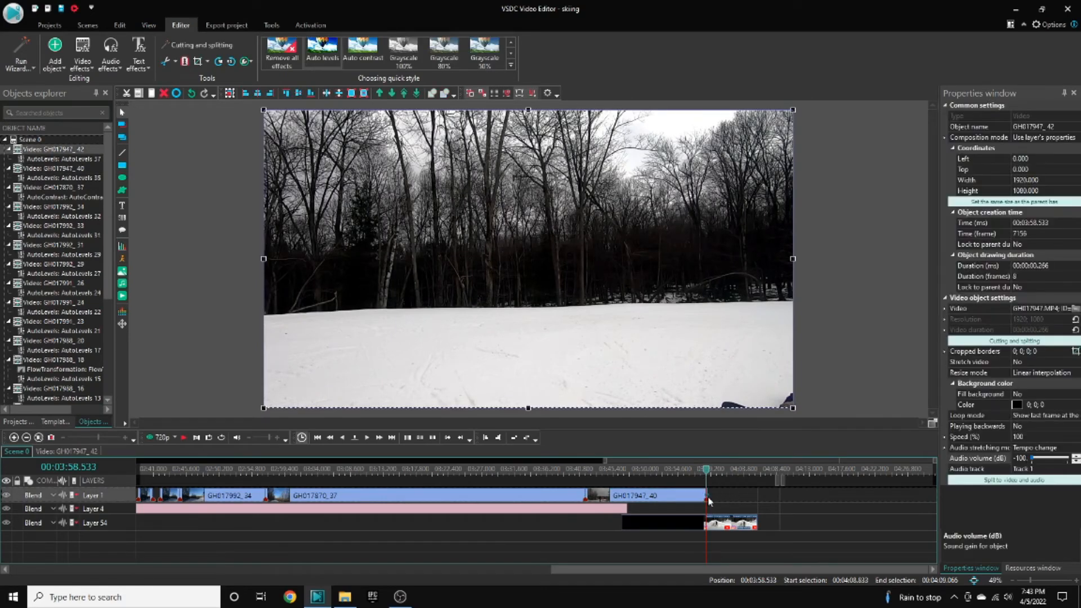
key("Delete")
- Nudge the out trow clip slightly earlier so it starts around 03:45.7, and preview the ending
left_click(699, 473)
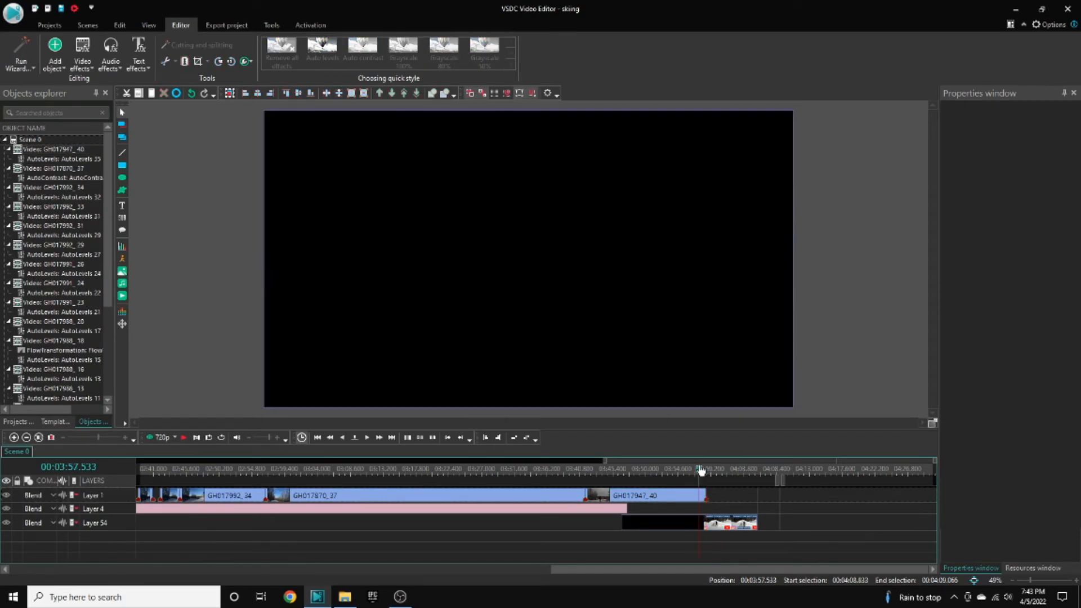
key("space")
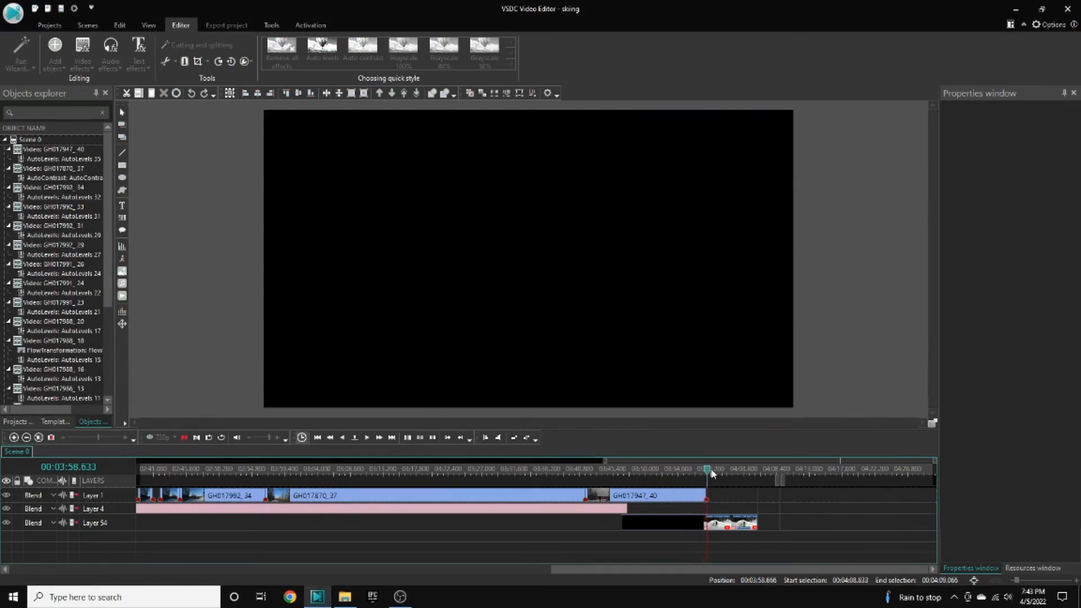
left_click(683, 525)
left_click_drag(687, 528, 685, 527)
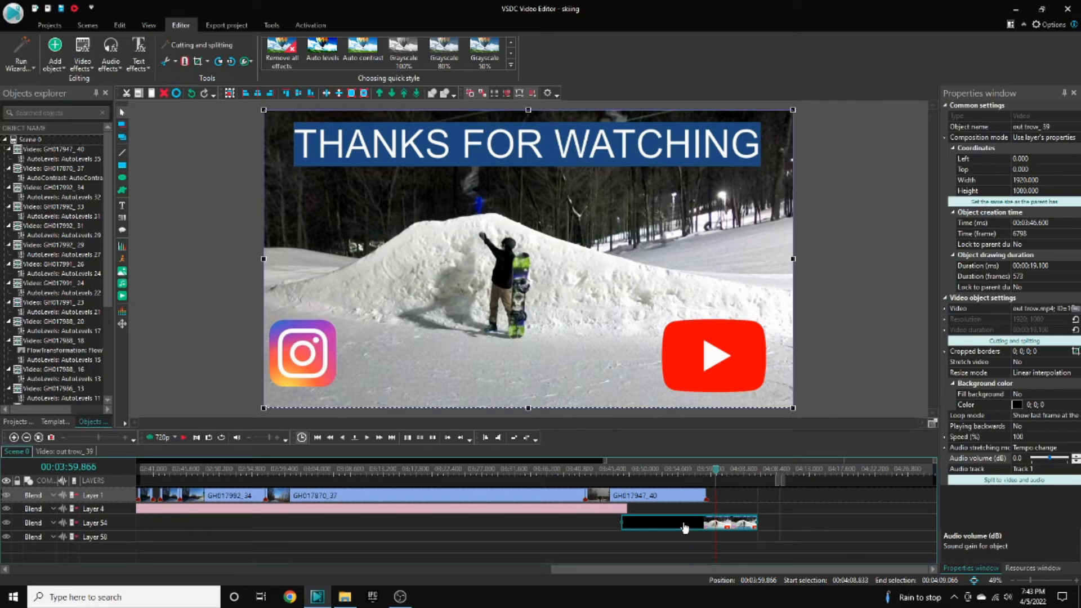
left_click(705, 475)
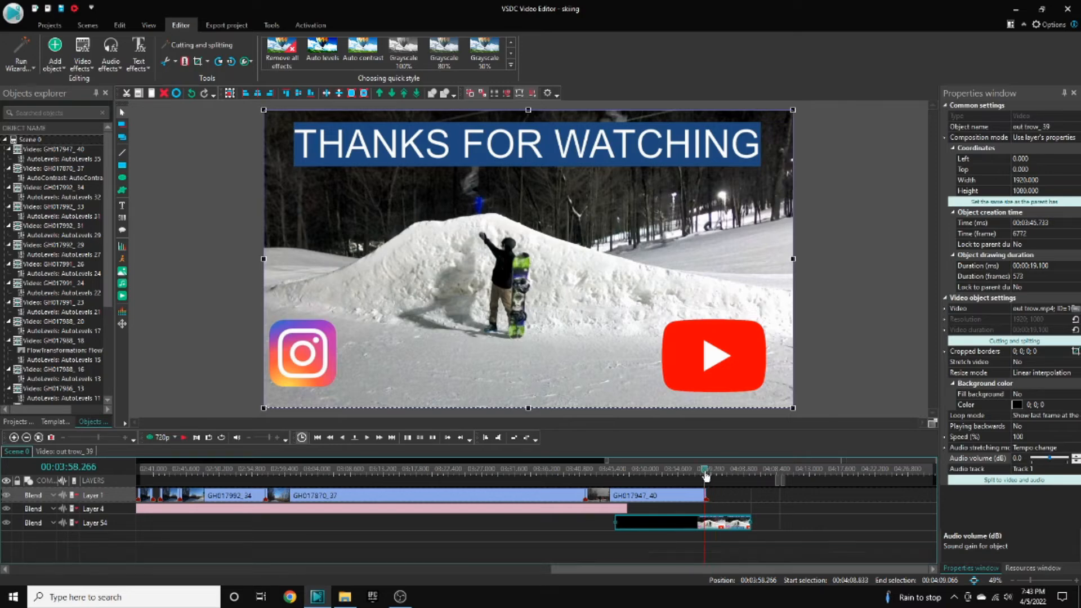
key("space")
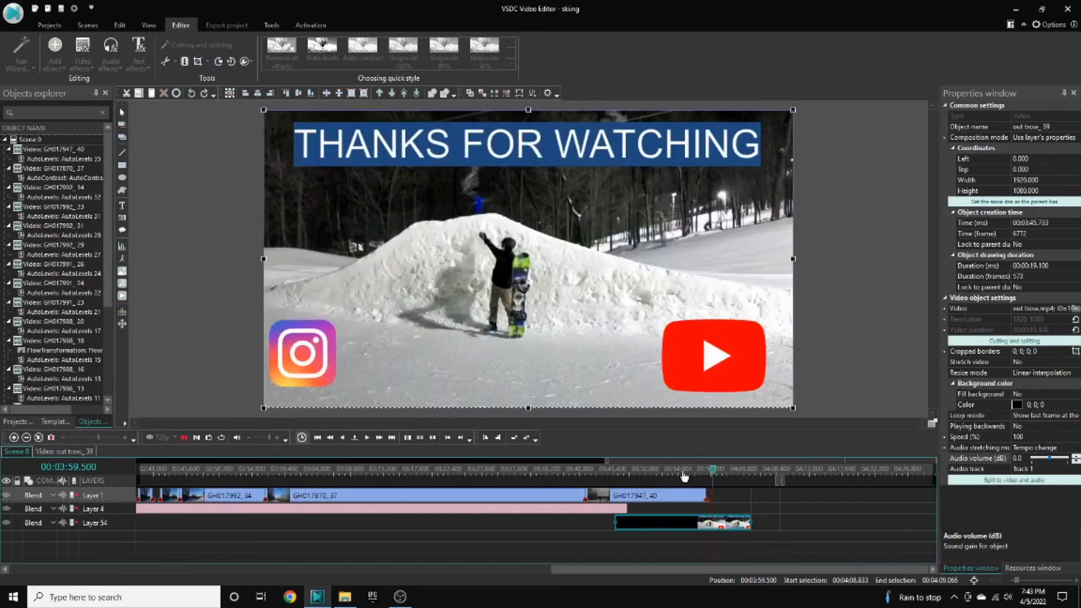
left_click(685, 474)
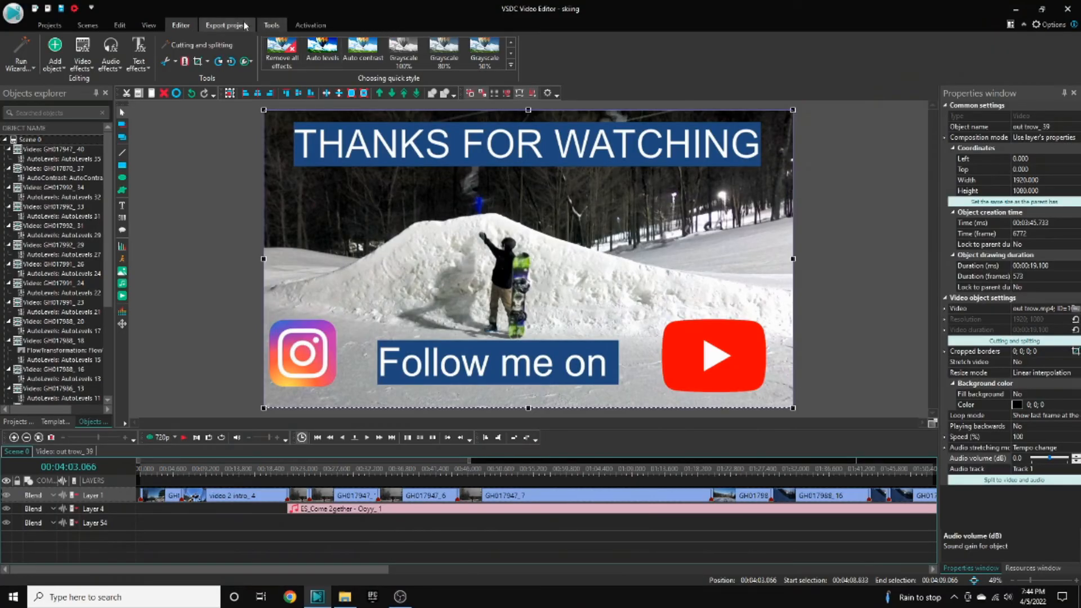
- Open the project export view
left_click(245, 25)
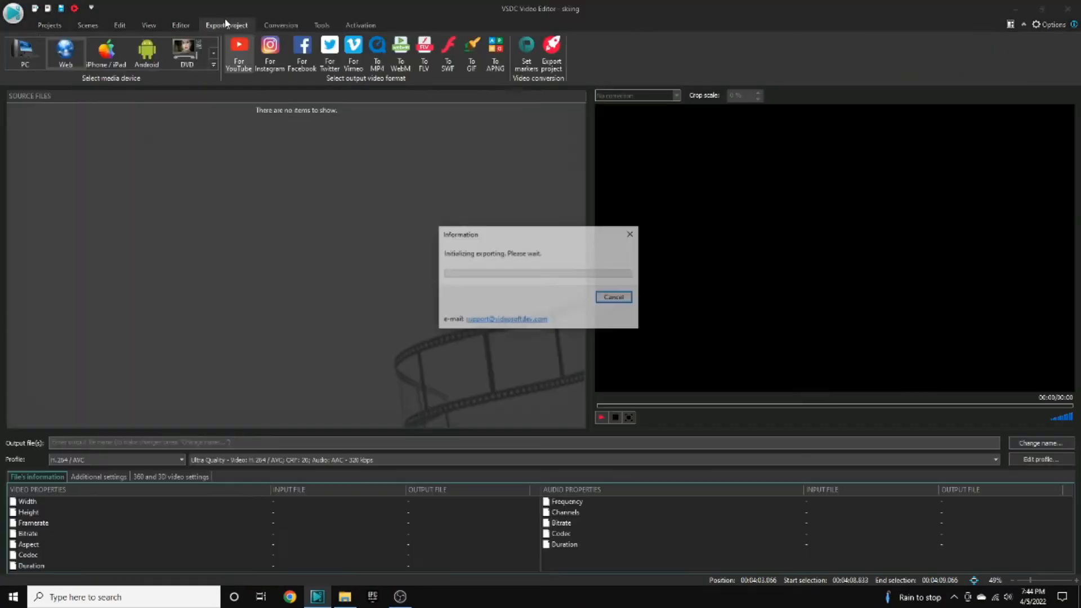